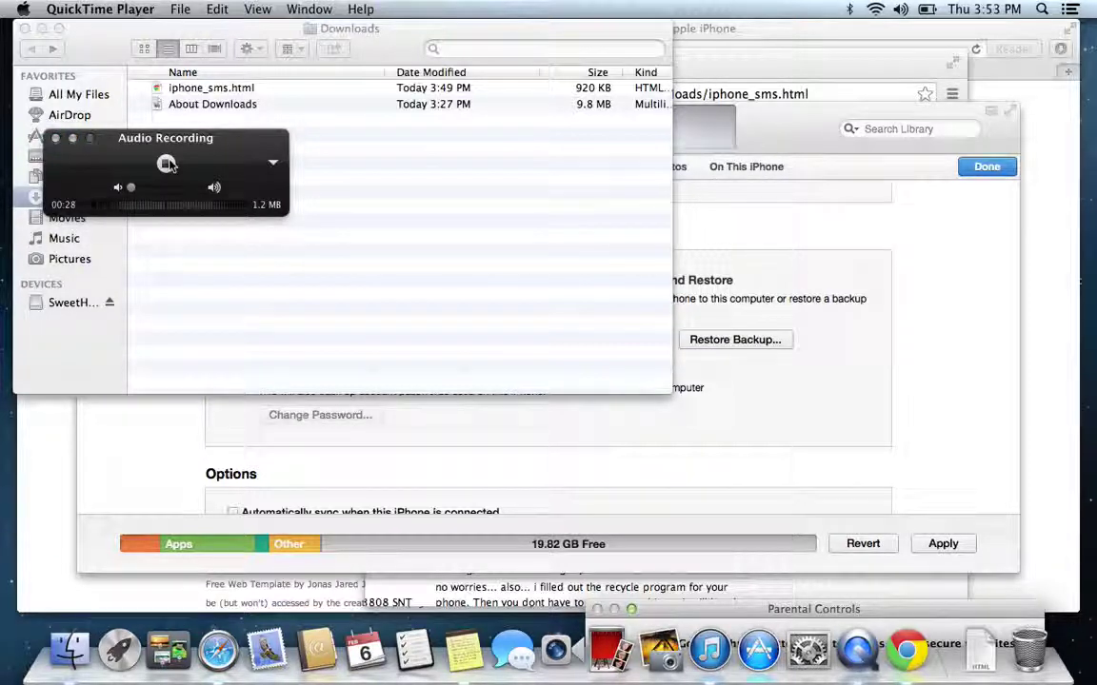
Step: Check the website address in Notes and review the SMS backup instructions on iphone-sms.com in Safari
{"action": "left_click", "coordinate": [465, 652]}
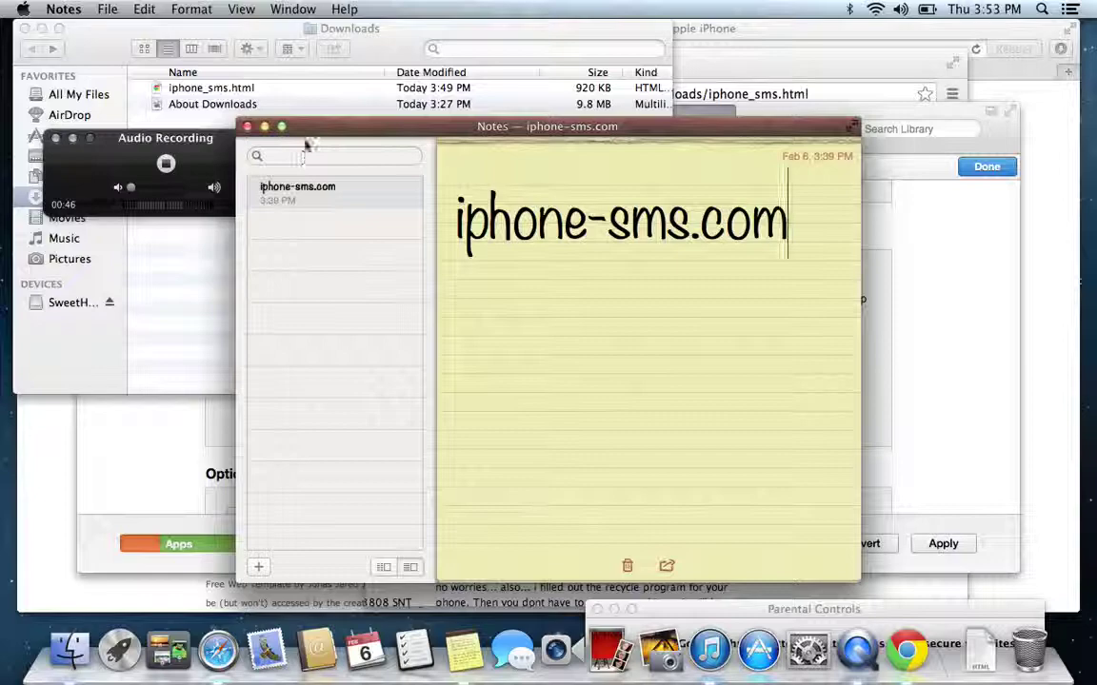
{"action": "left_click", "coordinate": [219, 653]}
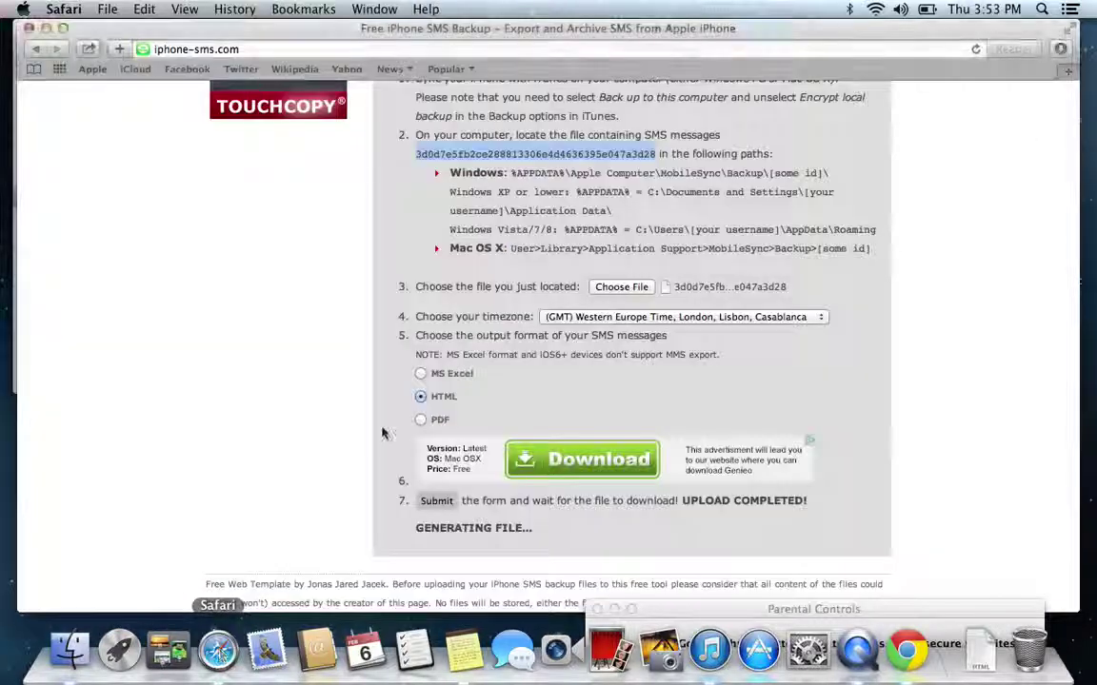
{"action": "scroll", "coordinate": [522, 276], "scroll_direction": "up", "scroll_amount": 10}
{"action": "scroll", "coordinate": [526, 235], "scroll_direction": "up", "scroll_amount": 5}
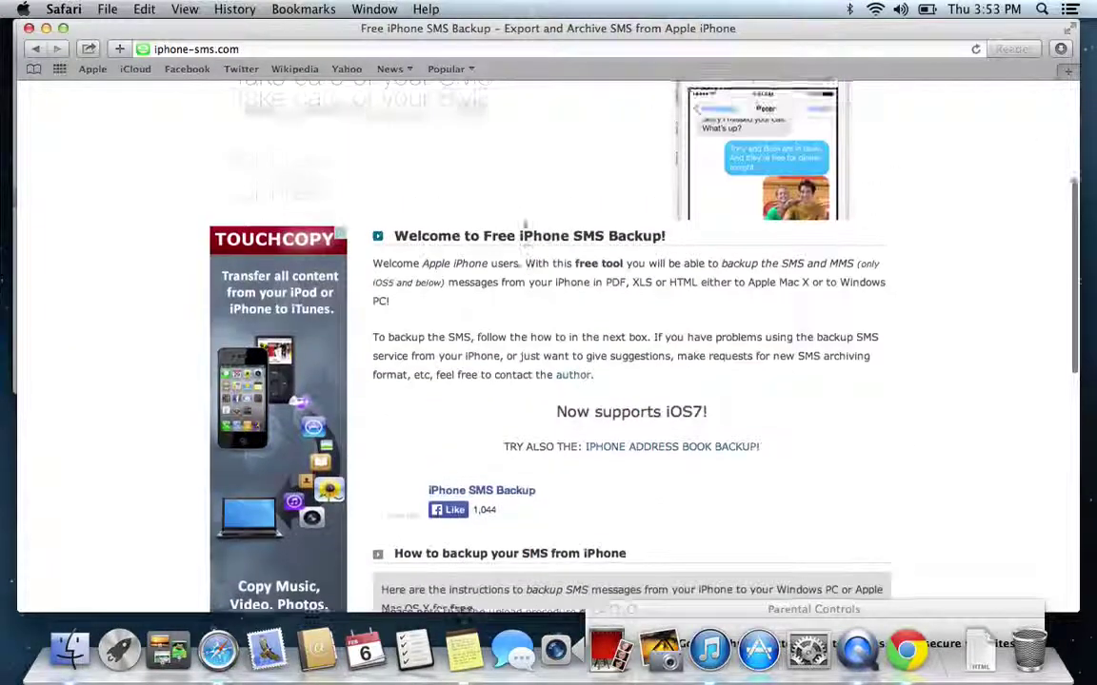
{"action": "scroll", "coordinate": [494, 232], "scroll_direction": "down", "scroll_amount": 8}
{"action": "scroll", "coordinate": [486, 209], "scroll_direction": "down", "scroll_amount": 2}
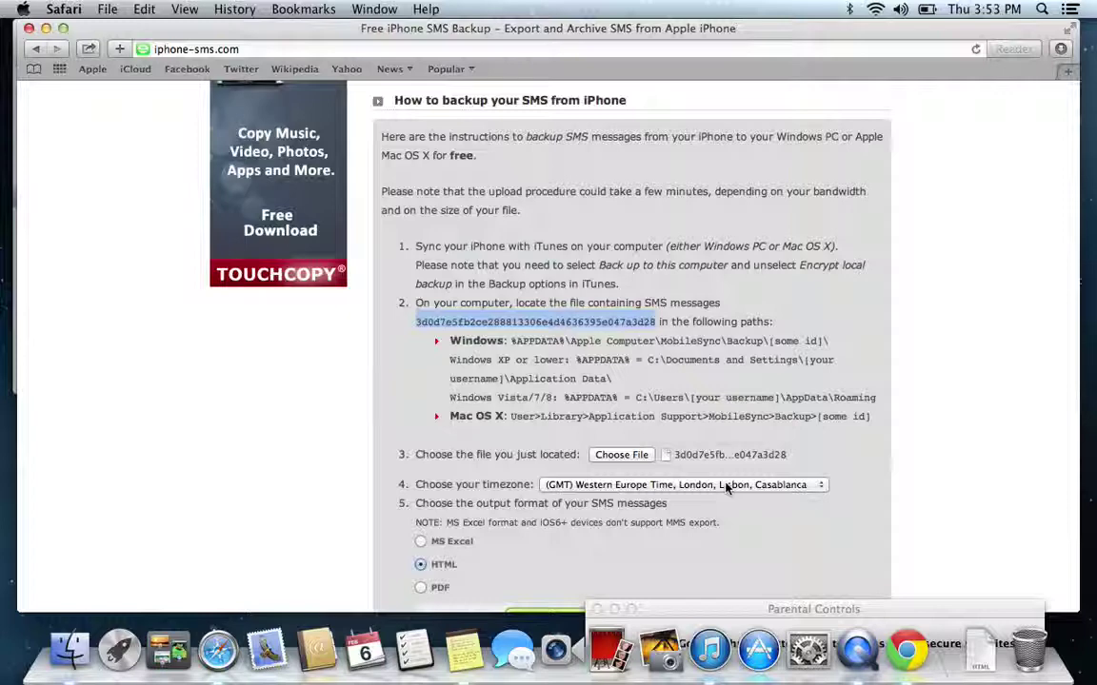
Step: Switch to Finder and preview the iTunes screenshot in the Desktop folder, then close the preview
{"action": "left_click", "coordinate": [709, 650]}
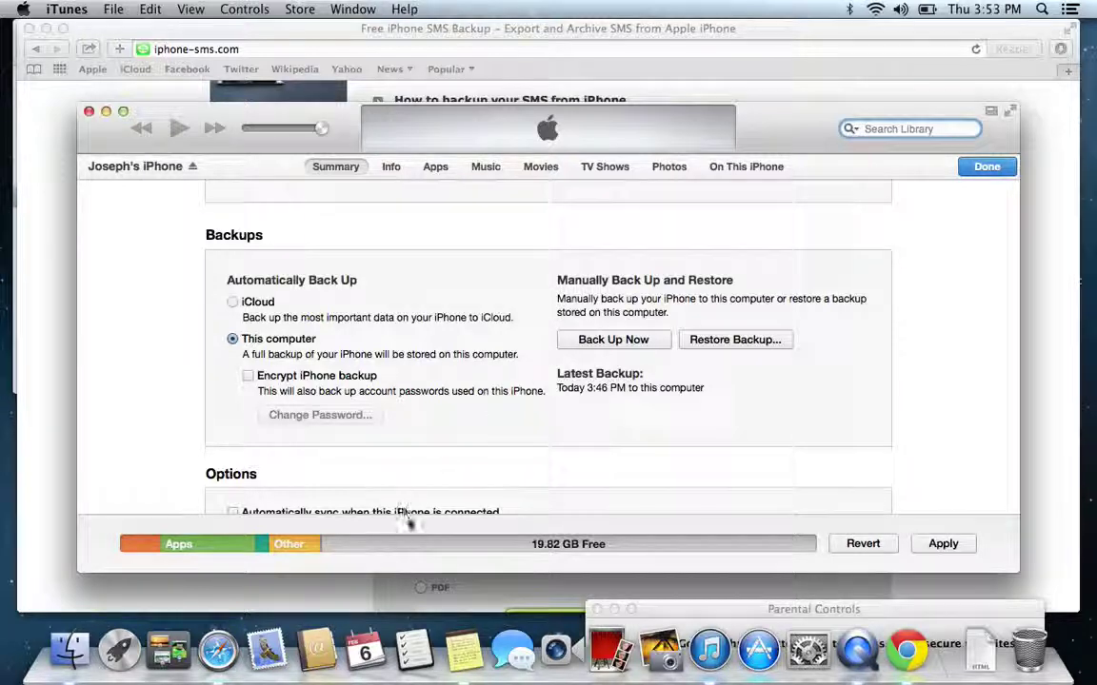
{"action": "left_click", "coordinate": [77, 654]}
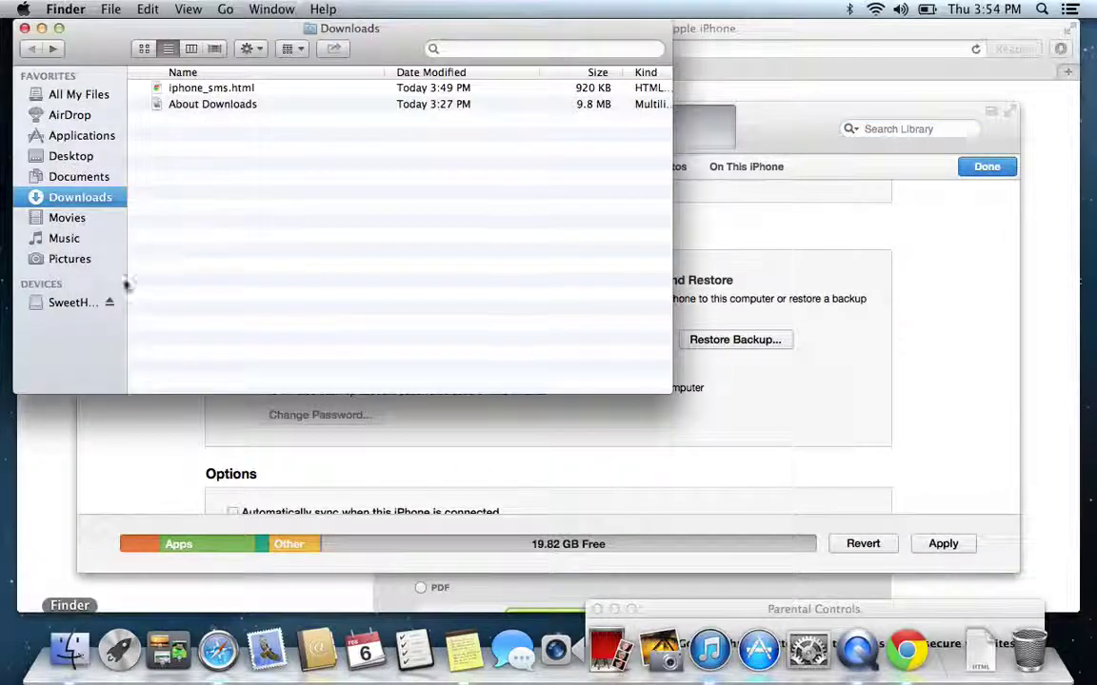
{"action": "left_click", "coordinate": [185, 89]}
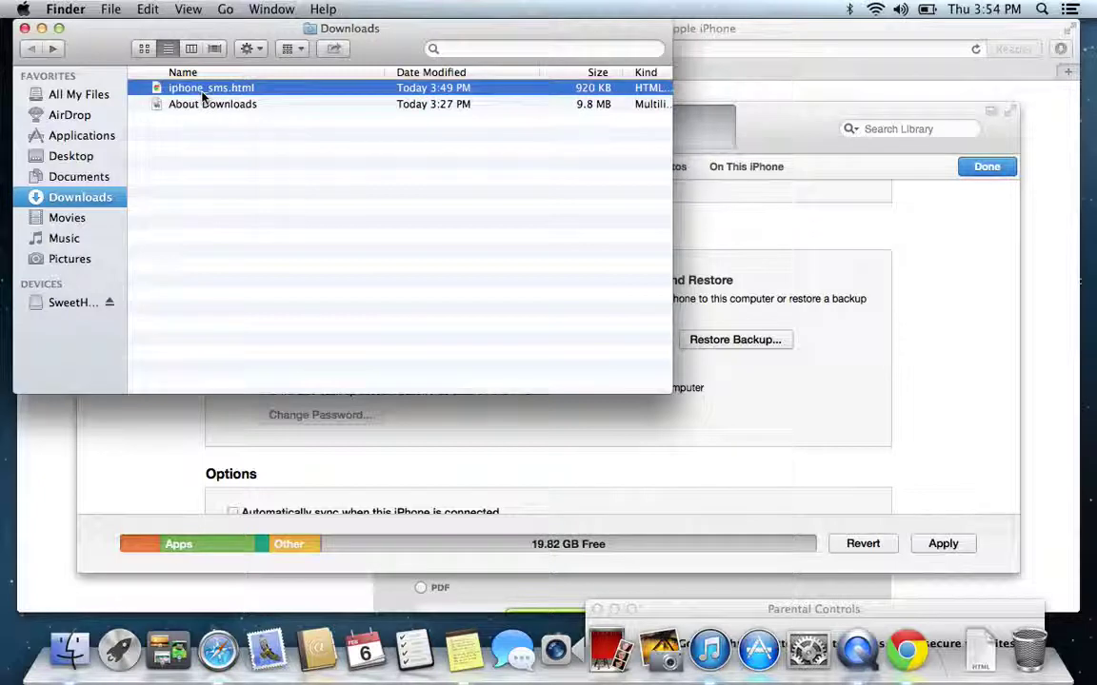
{"action": "left_click", "coordinate": [74, 153]}
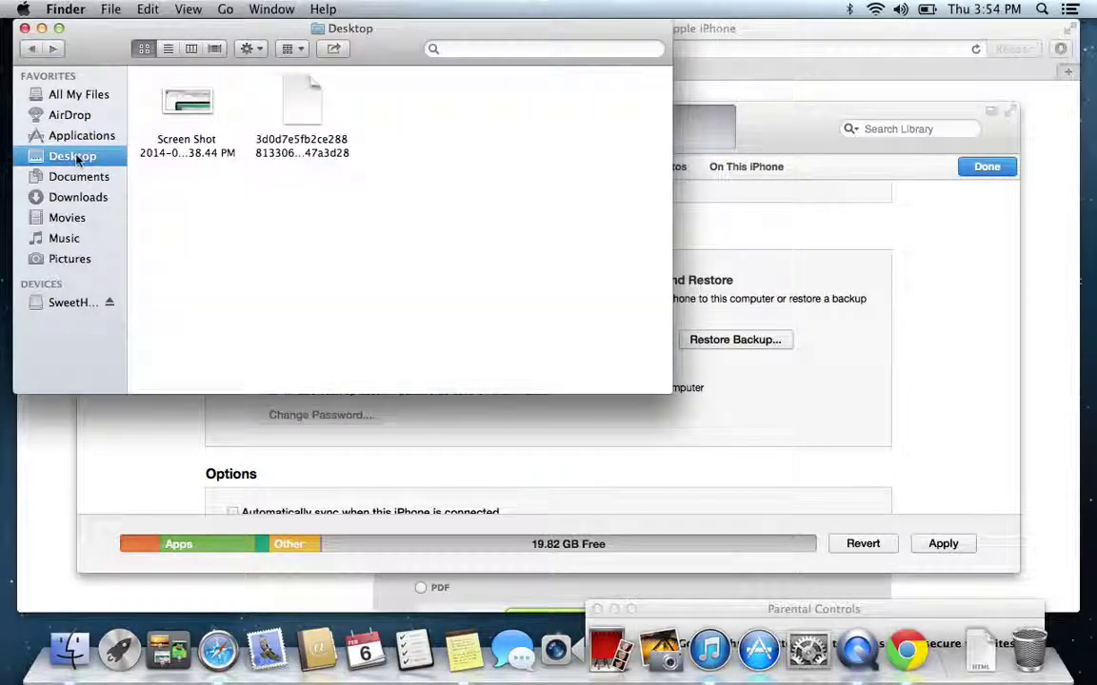
{"action": "left_click", "coordinate": [186, 118]}
{"action": "key", "text": "space"}
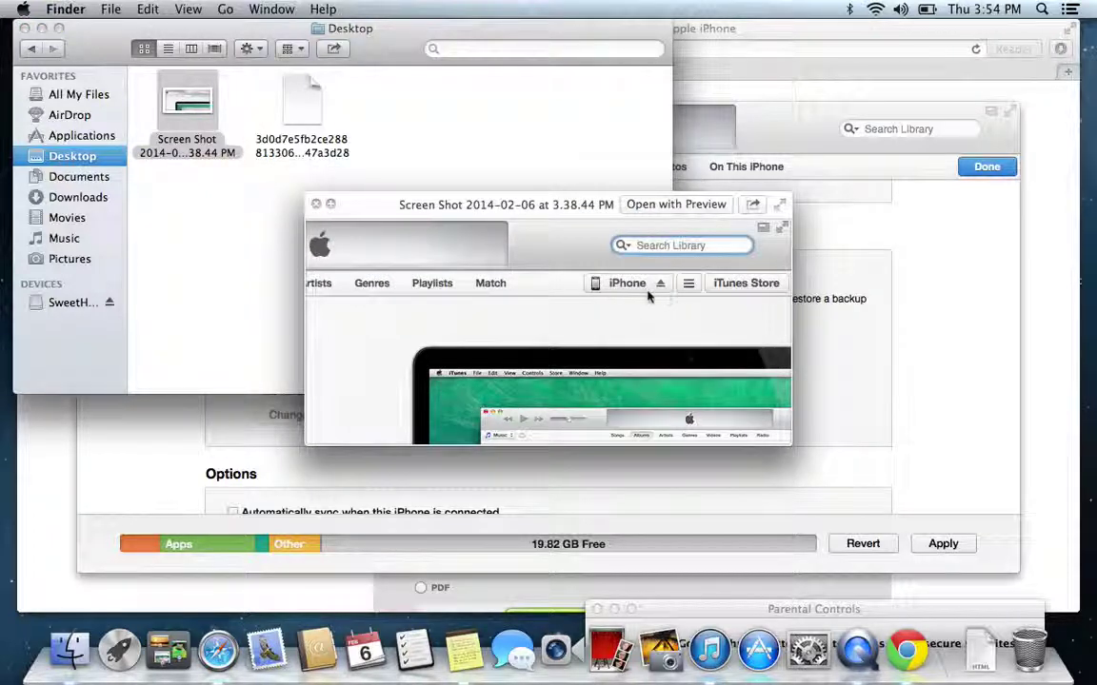
{"action": "left_click_drag", "start_coordinate": [494, 208], "coordinate": [723, 109]}
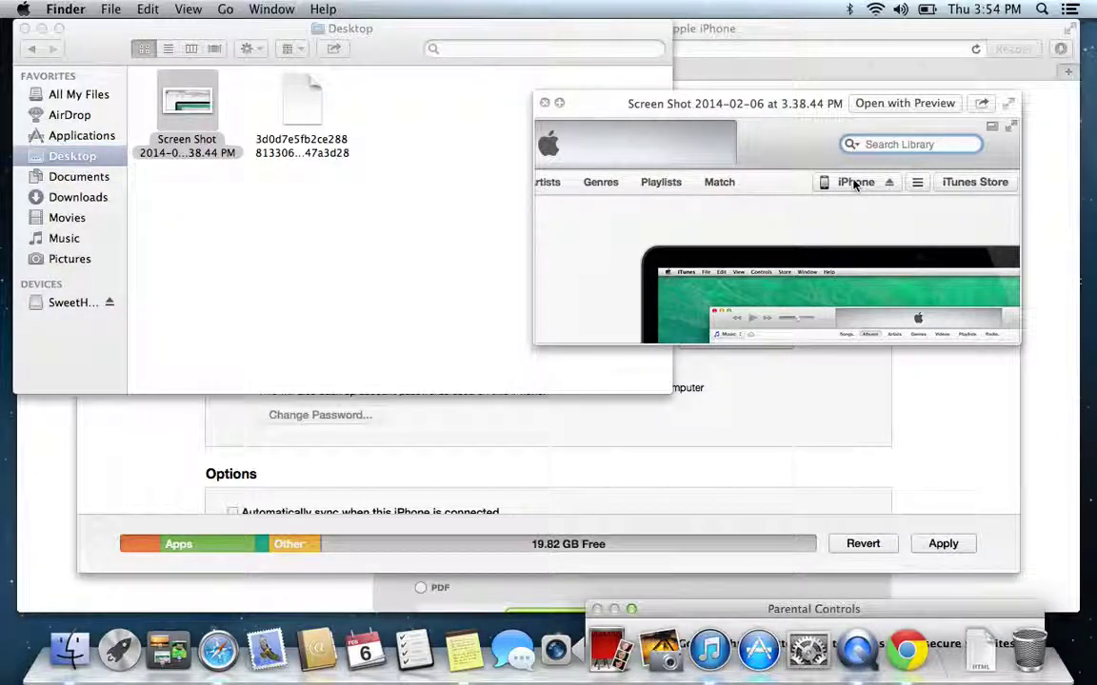
{"action": "left_click", "coordinate": [612, 104]}
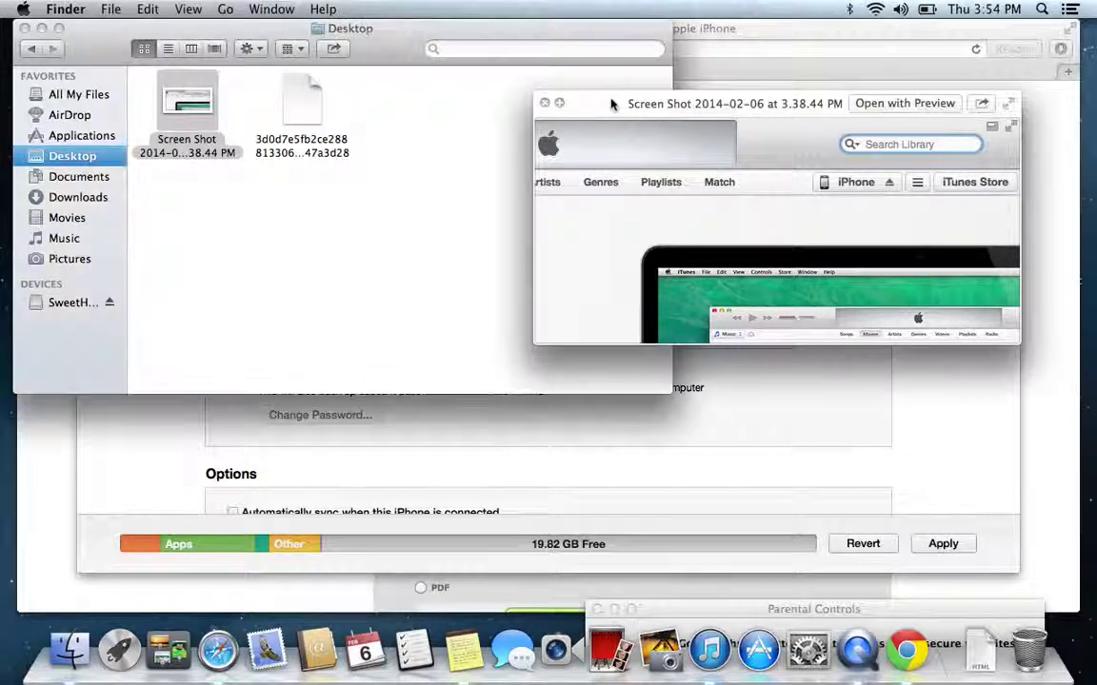
{"action": "key", "text": "space"}
Step: In iTunes, choose This computer as the iPhone's automatic backup location
{"action": "left_click", "coordinate": [805, 227]}
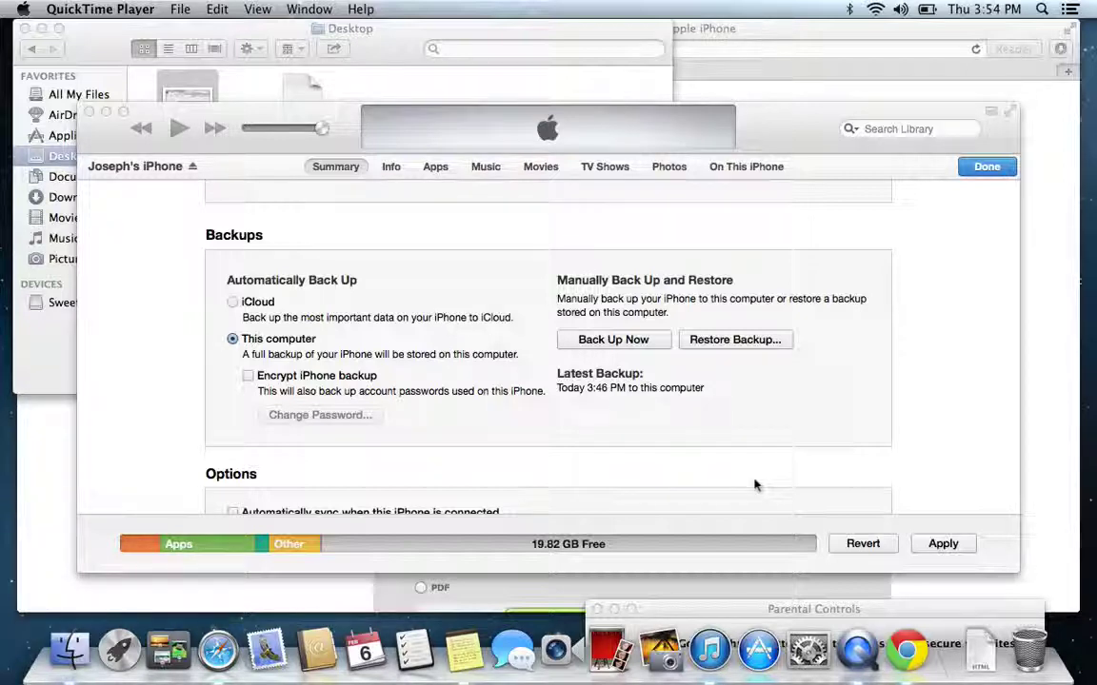
{"action": "left_click", "coordinate": [234, 341]}
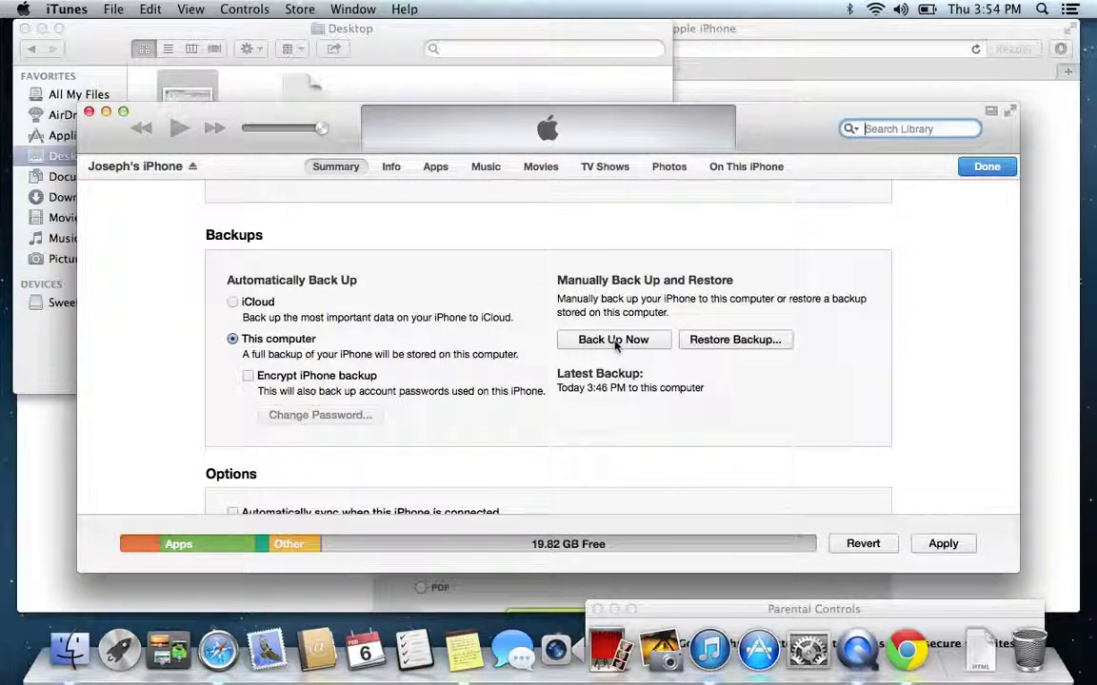
Step: Return to the Safari instructions and highlight User at the start of the Mac OS X backup path
{"action": "left_click", "coordinate": [68, 655]}
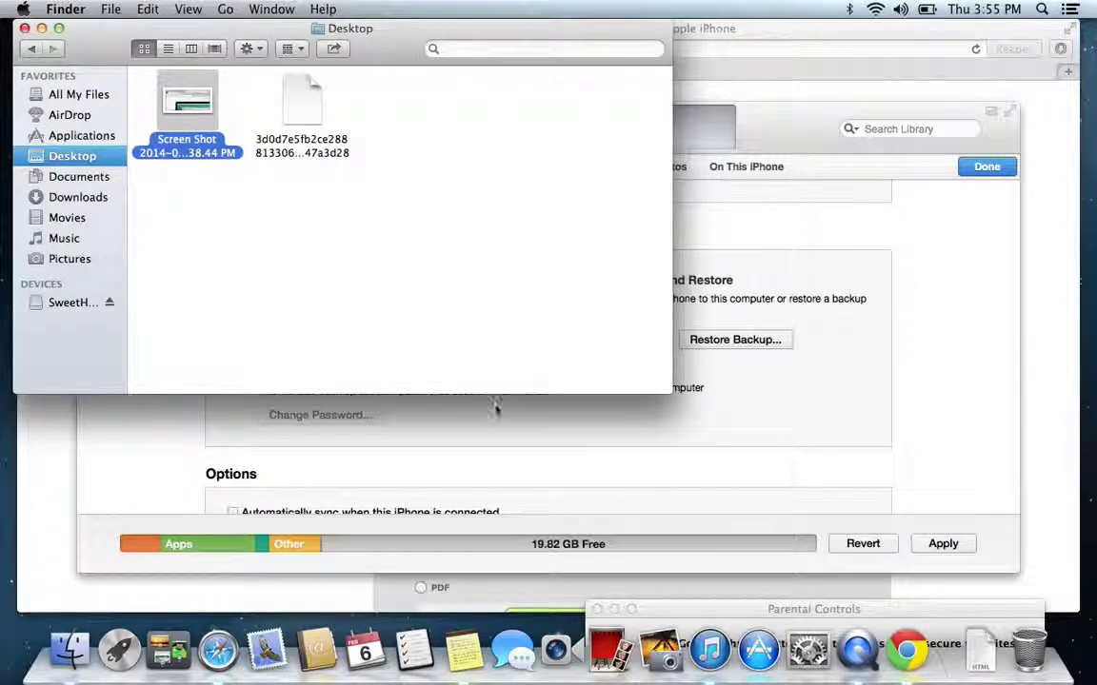
{"action": "left_click", "coordinate": [217, 650]}
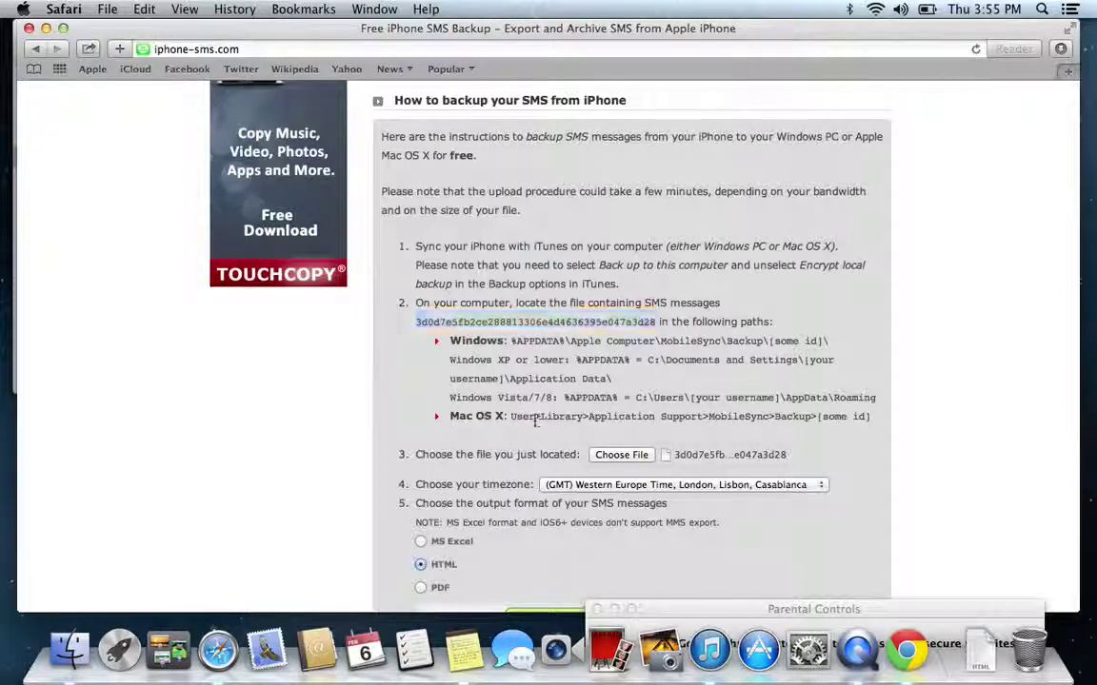
{"action": "left_click_drag", "start_coordinate": [533, 419], "coordinate": [509, 421]}
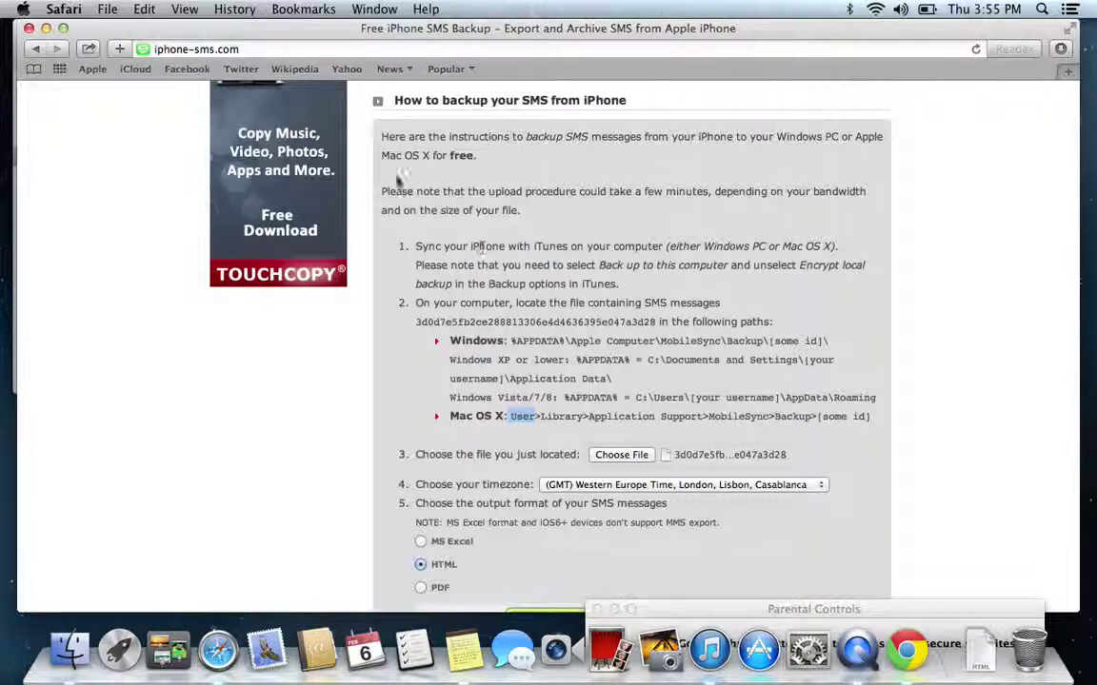
Step: In Finder, go to the folder ~/Library/Application Support/MobileSync/Backup/ and open the iPhone backup folder inside it
{"action": "left_click", "coordinate": [67, 647]}
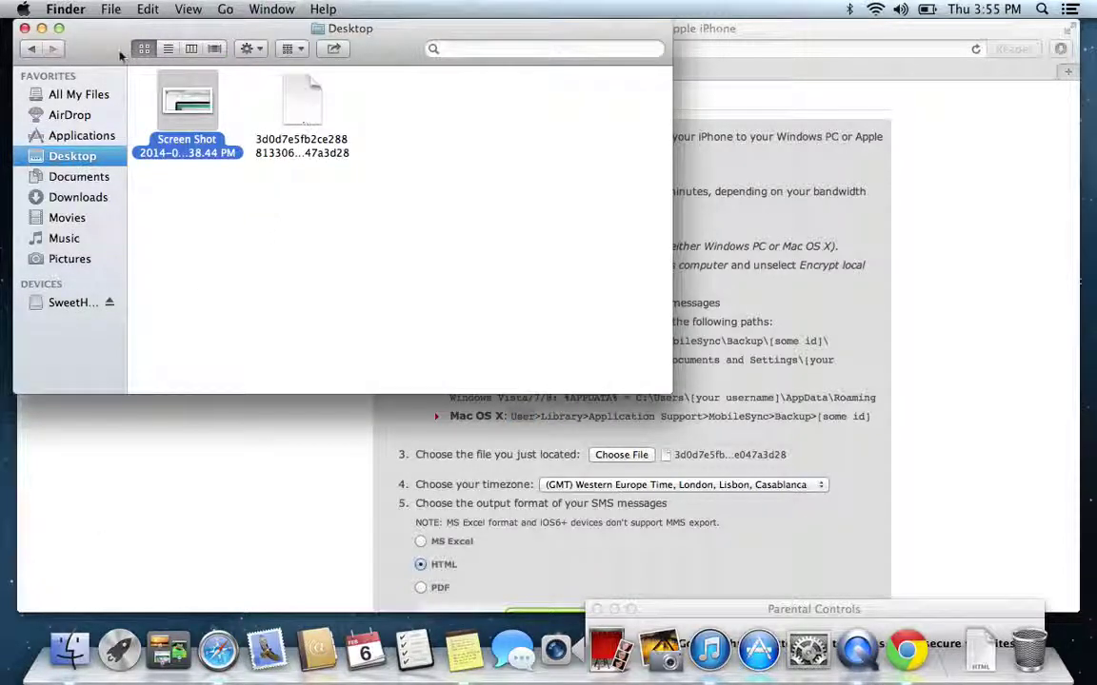
{"action": "left_click", "coordinate": [225, 9]}
{"action": "left_click", "coordinate": [250, 125]}
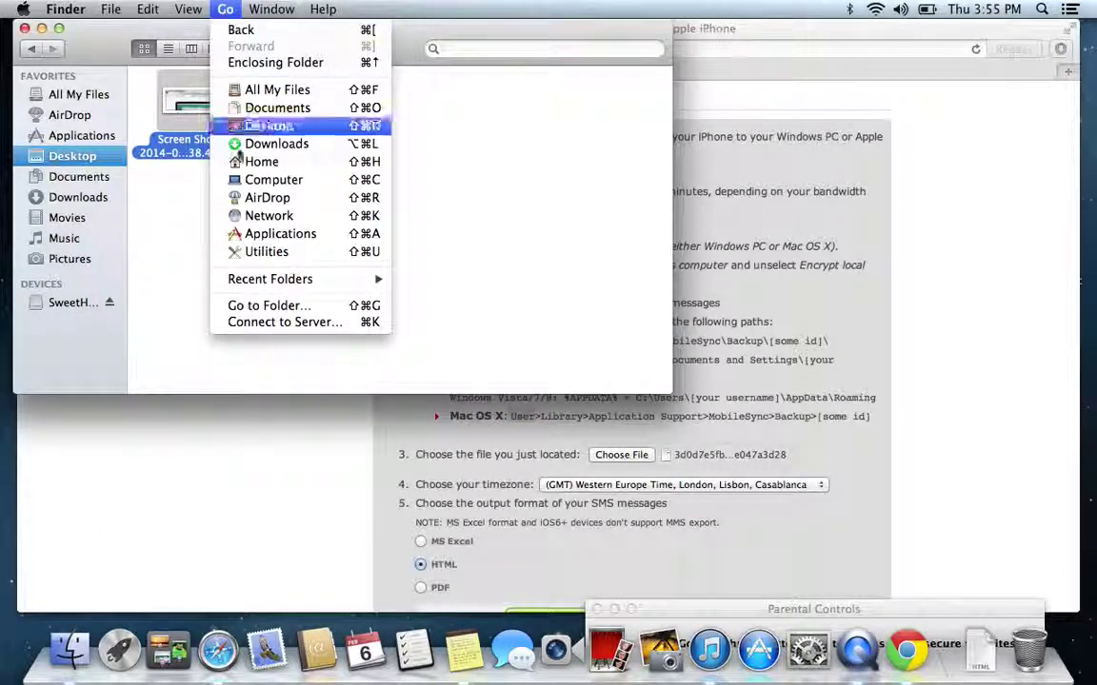
{"action": "left_click", "coordinate": [253, 306]}
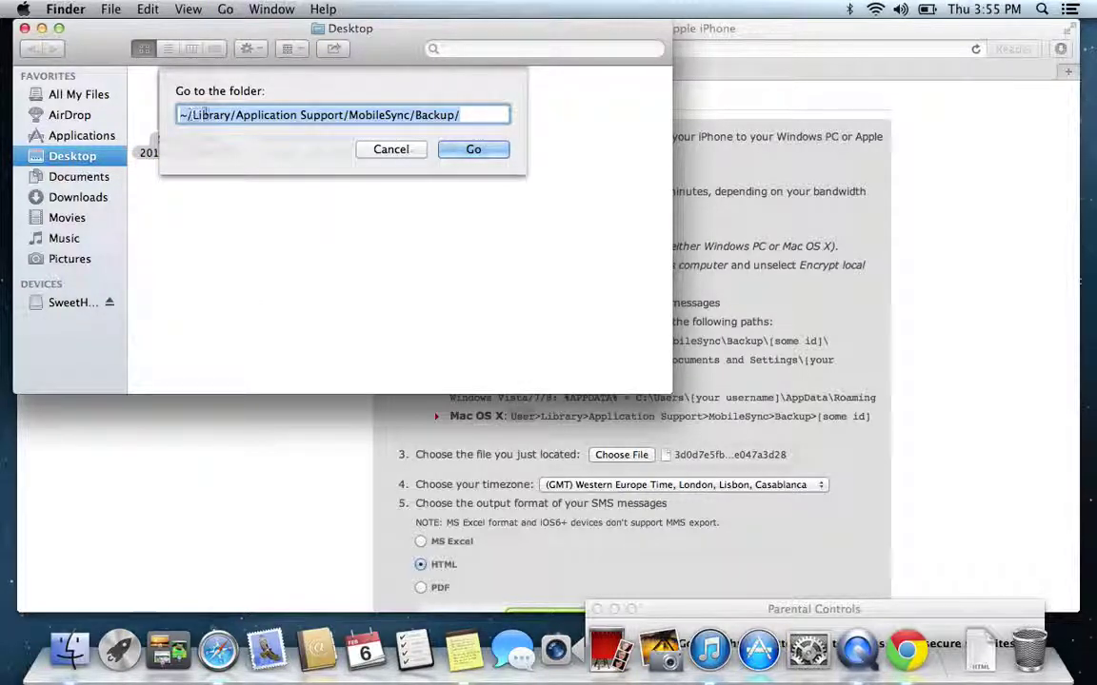
{"action": "left_click", "coordinate": [181, 115]}
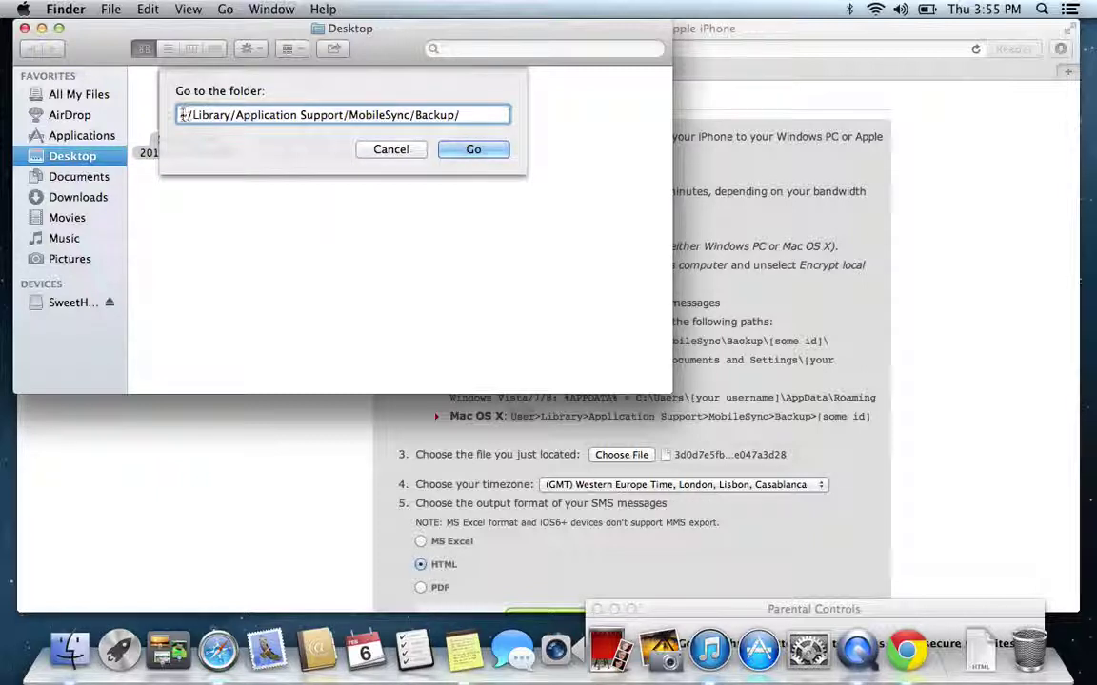
{"action": "left_click_drag", "start_coordinate": [461, 115], "coordinate": [375, 115]}
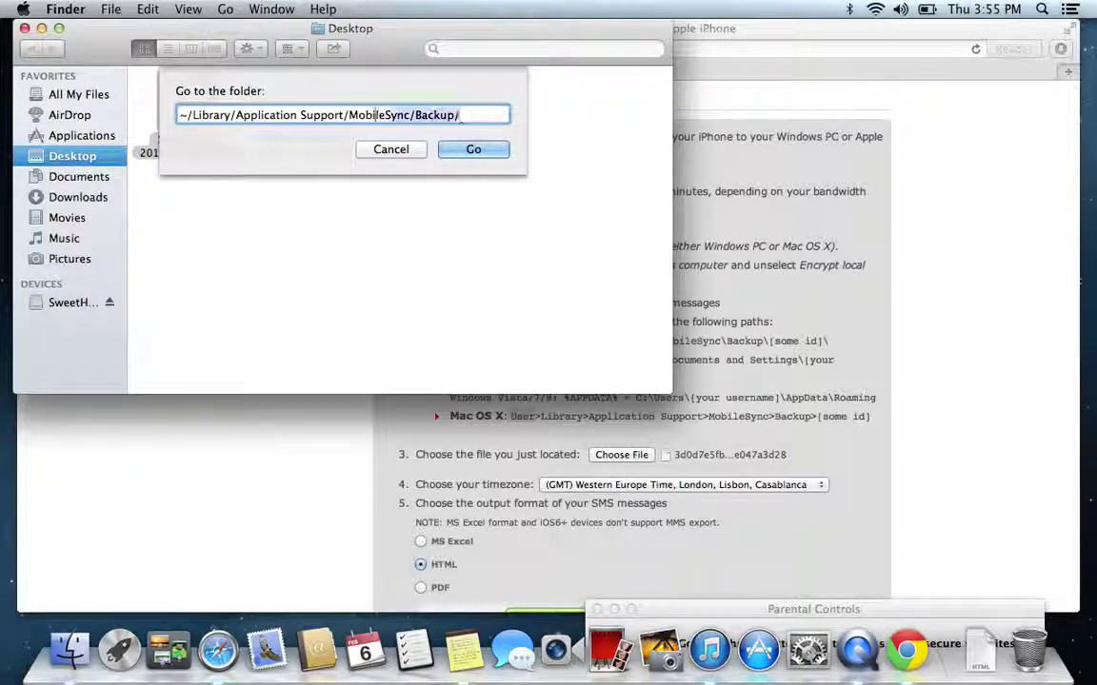
{"action": "left_click", "coordinate": [473, 148]}
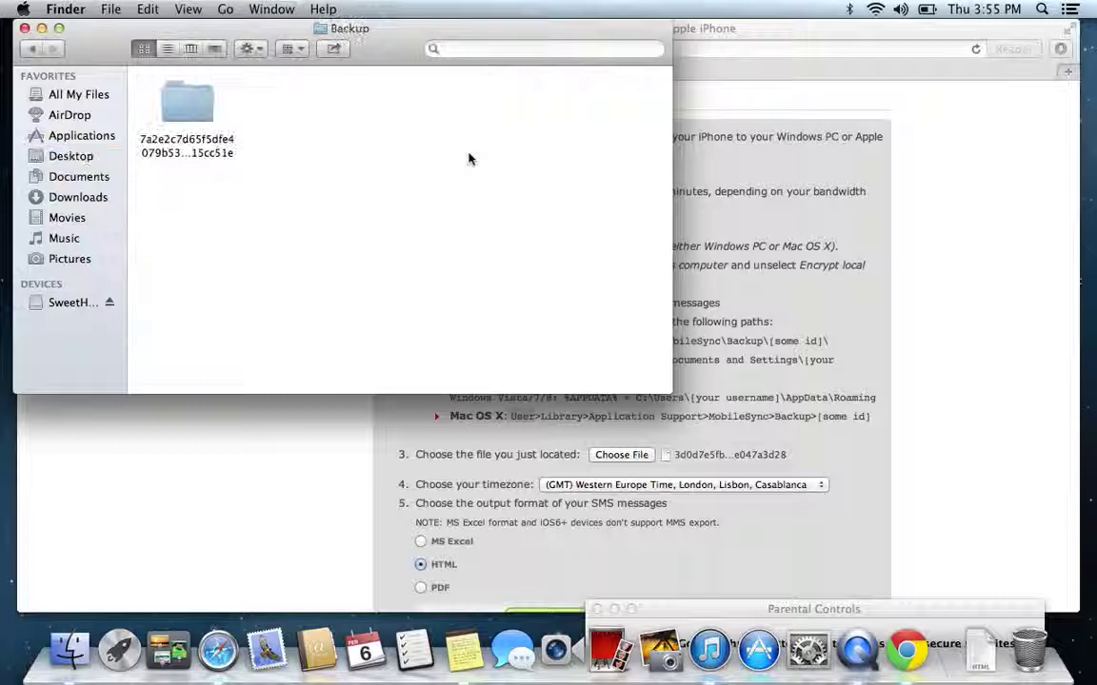
{"action": "double_click", "coordinate": [187, 111]}
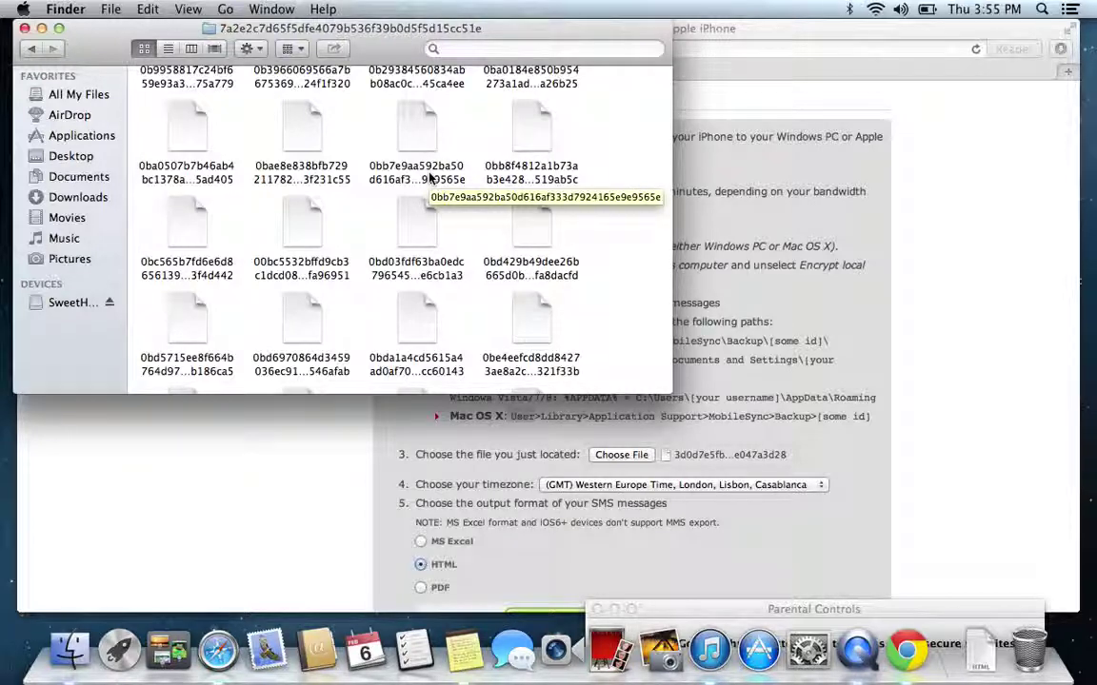
Step: In the Safari instructions, highlight 3d0d7, the beginning of the SMS file name
{"action": "left_click", "coordinate": [707, 287]}
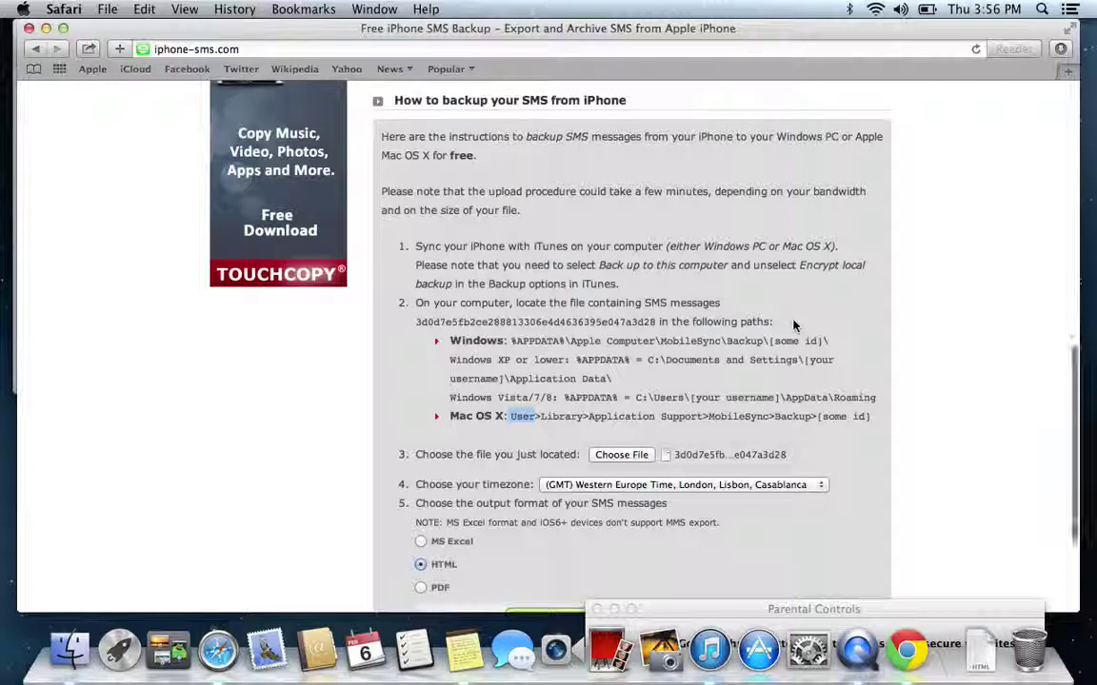
{"action": "scroll", "coordinate": [794, 326], "scroll_direction": "up", "scroll_amount": 5}
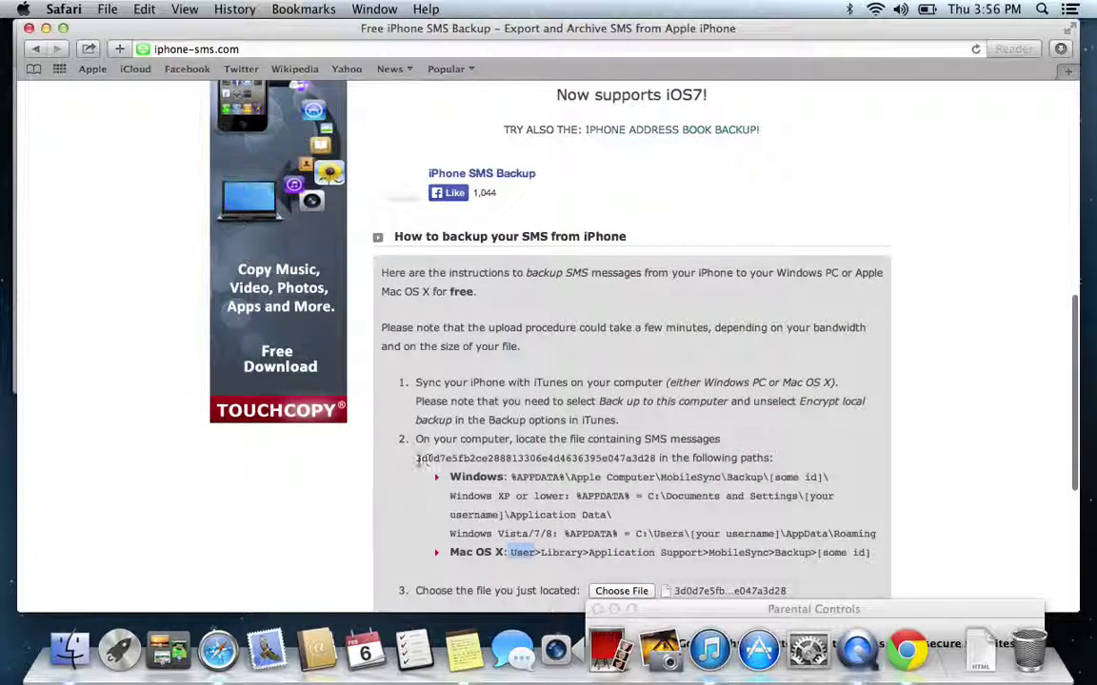
{"action": "left_click_drag", "start_coordinate": [417, 460], "coordinate": [446, 458]}
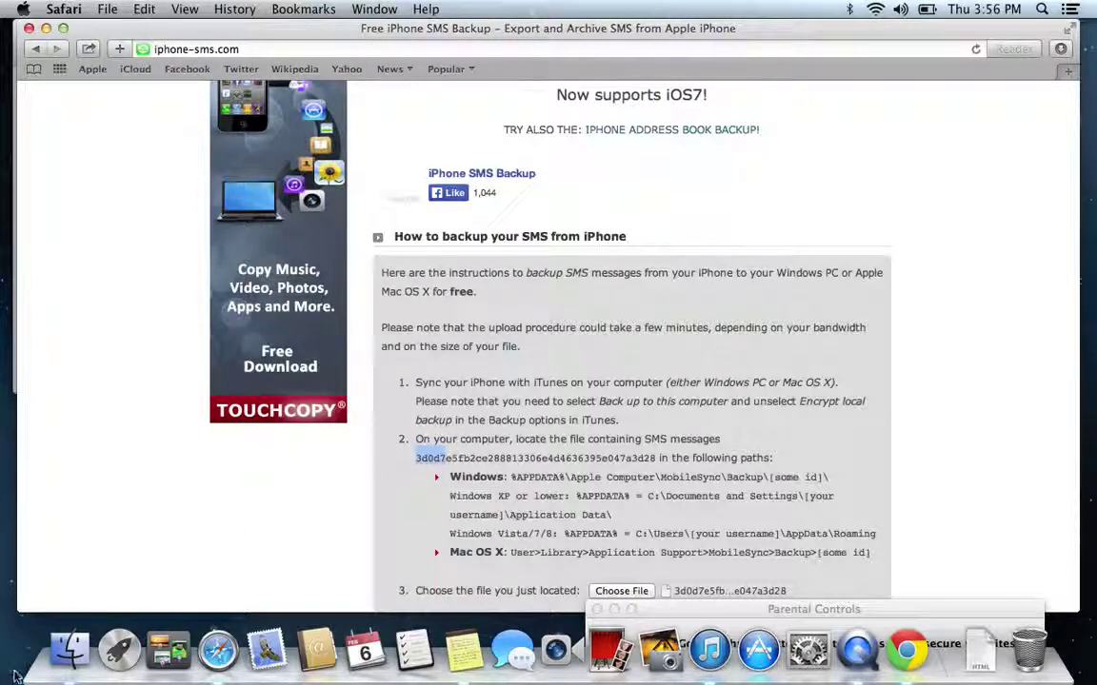
Step: Show the iPhone backup folder in Finder as a list sorted by name in ascending order
{"action": "left_click", "coordinate": [69, 649]}
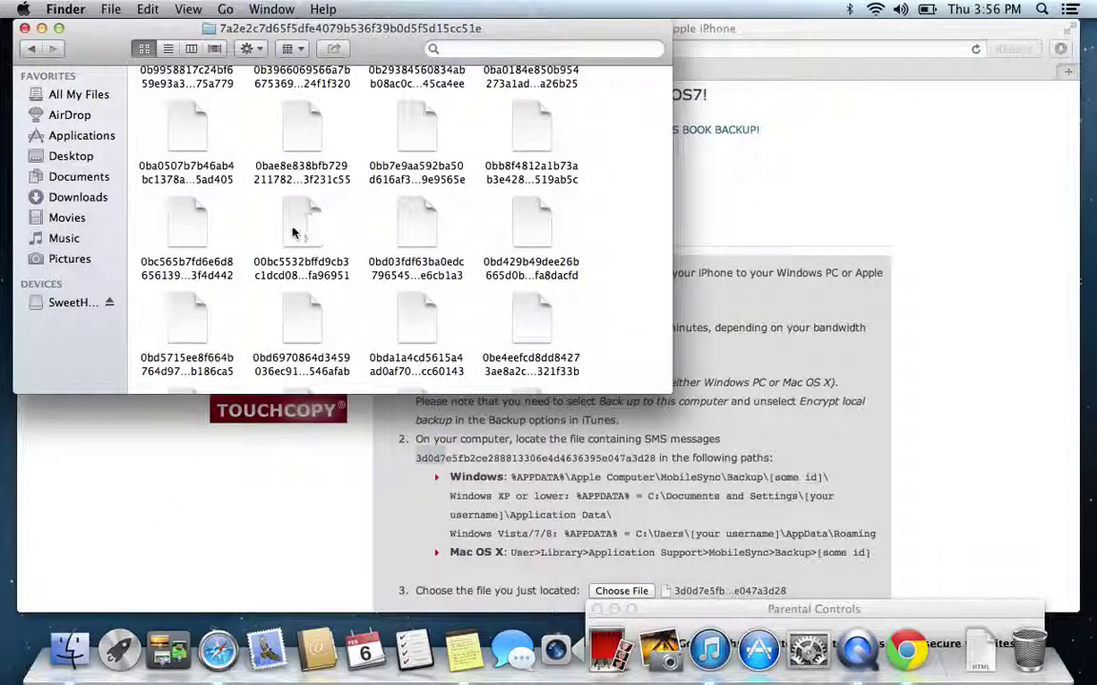
{"action": "left_click", "coordinate": [167, 48]}
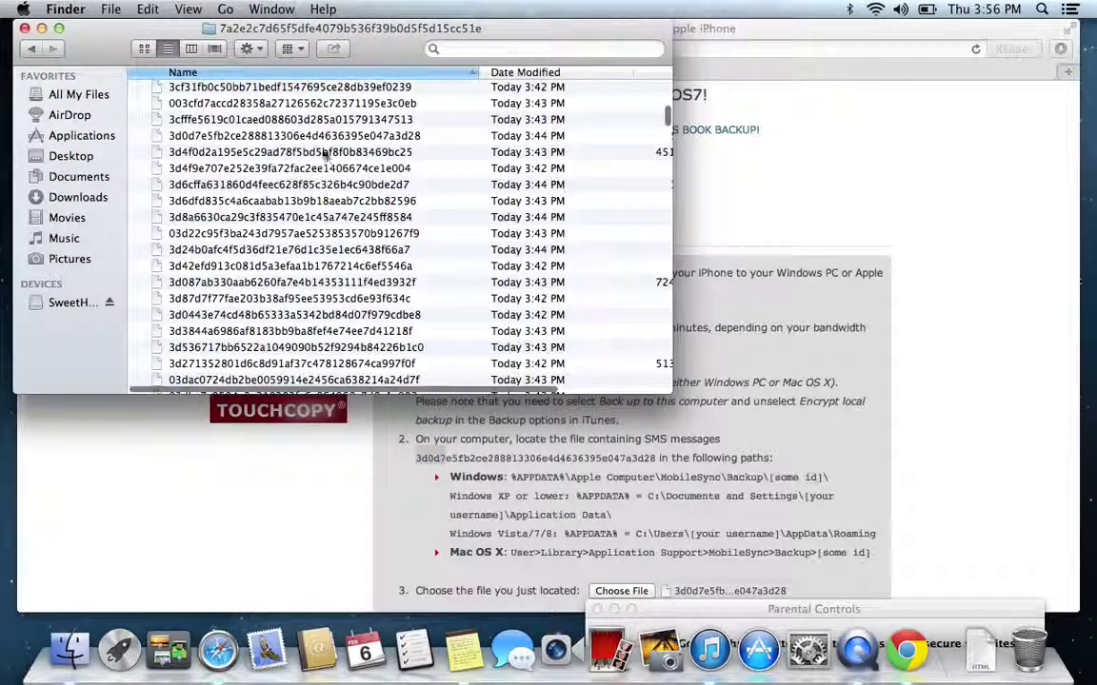
{"action": "scroll", "coordinate": [290, 119], "scroll_direction": "up", "scroll_amount": 2}
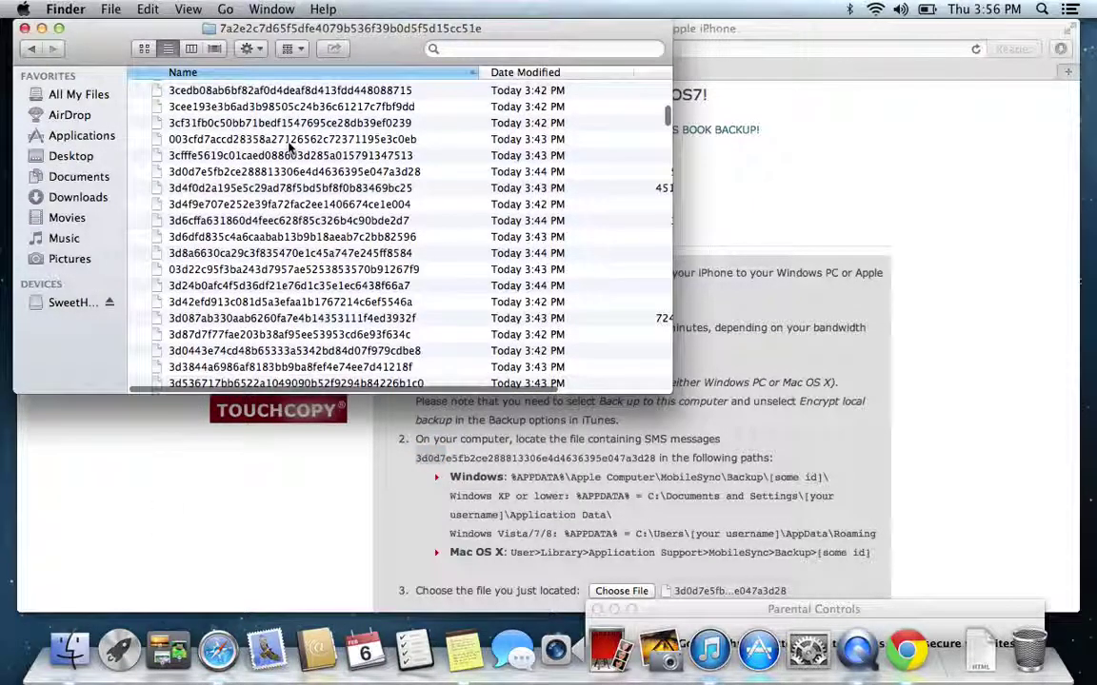
{"action": "left_click", "coordinate": [297, 74]}
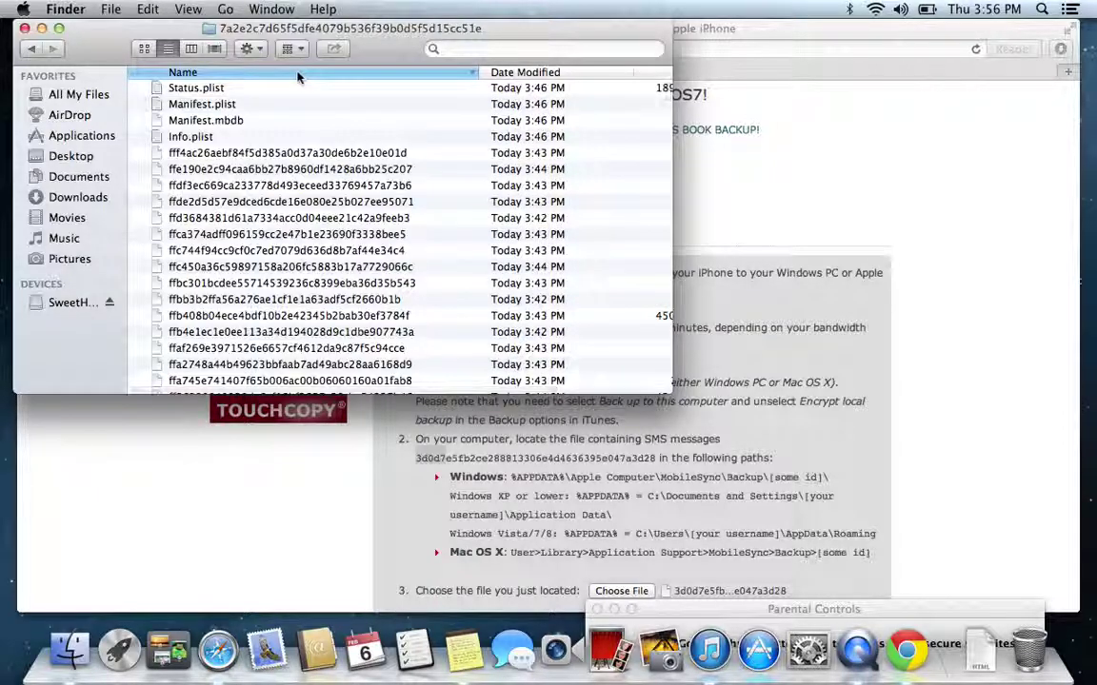
{"action": "left_click", "coordinate": [297, 75]}
Step: Find and select the SMS file 3d0d7e5fb2ce288813306e4d4636395e047a3d28 in the iPhone backup folder
{"action": "scroll", "coordinate": [271, 119], "scroll_direction": "down", "scroll_amount": 5}
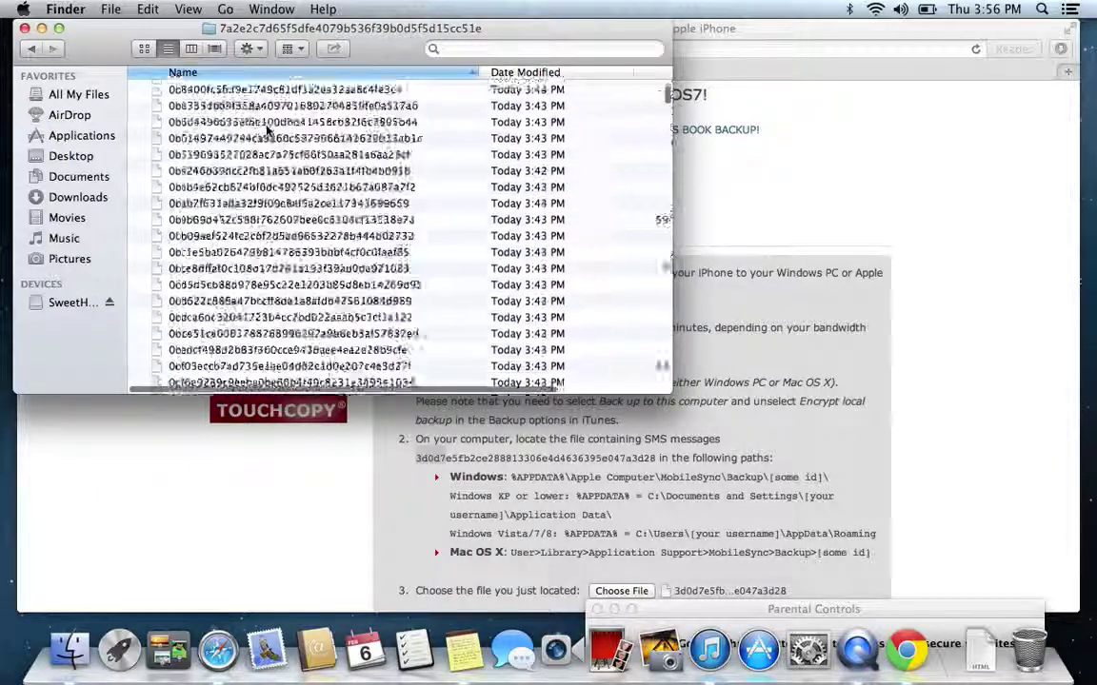
{"action": "scroll", "coordinate": [269, 130], "scroll_direction": "down", "scroll_amount": 20}
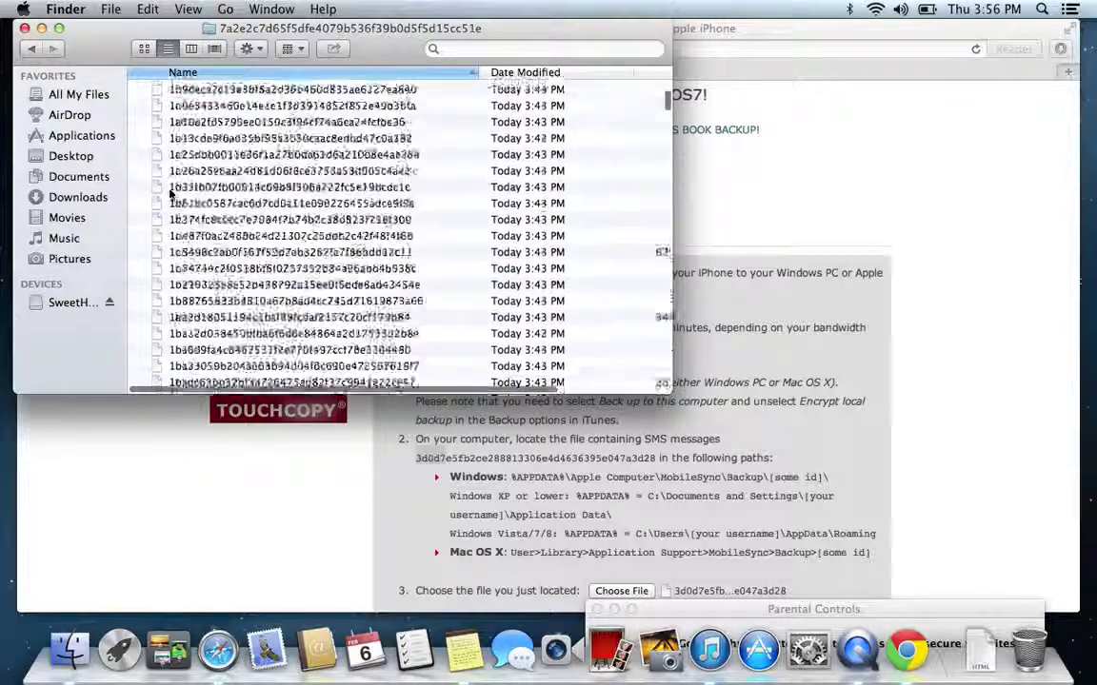
{"action": "scroll", "coordinate": [171, 195], "scroll_direction": "down", "scroll_amount": 20}
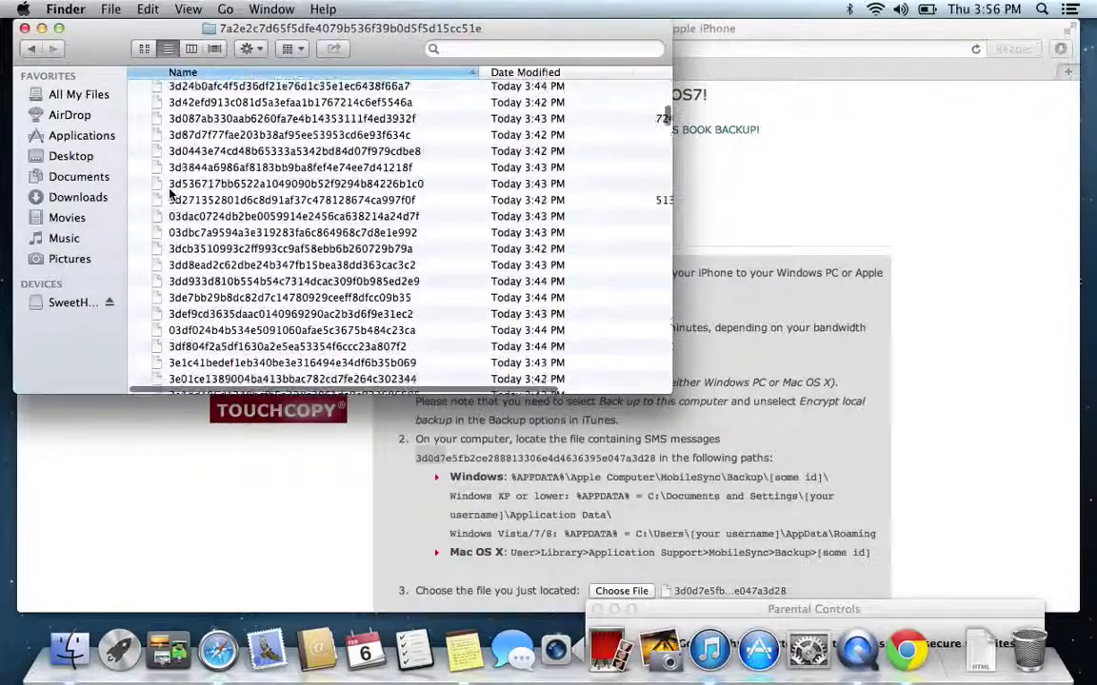
{"action": "scroll", "coordinate": [171, 194], "scroll_direction": "up", "scroll_amount": 3}
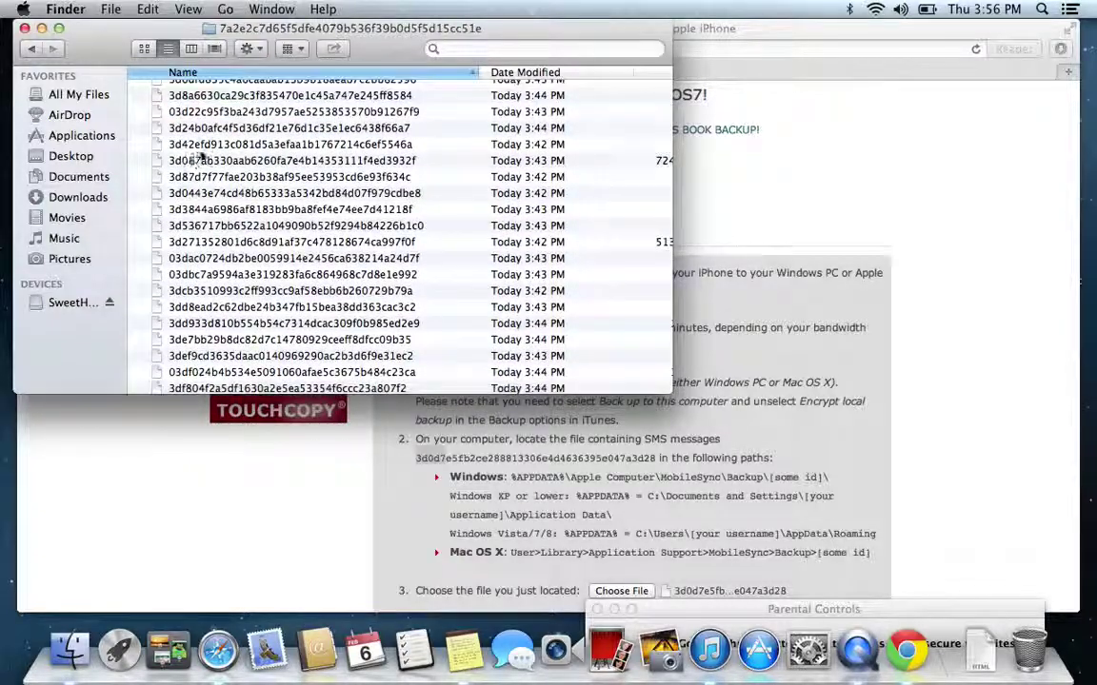
{"action": "scroll", "coordinate": [199, 158], "scroll_direction": "down", "scroll_amount": 6}
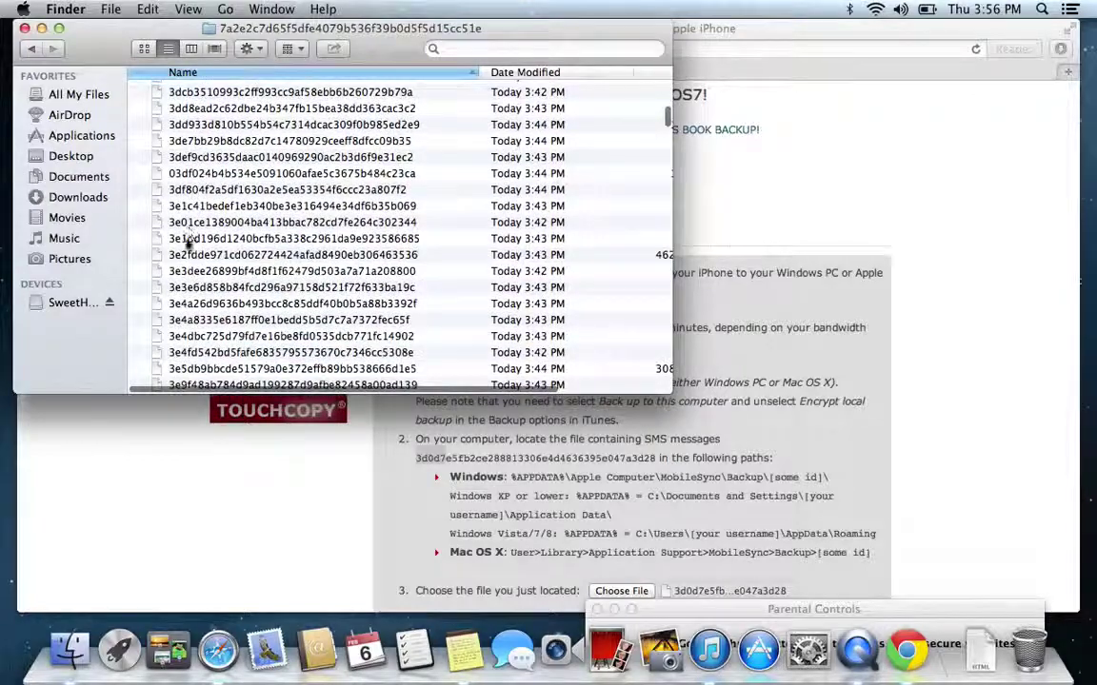
{"action": "scroll", "coordinate": [187, 219], "scroll_direction": "up", "scroll_amount": 4}
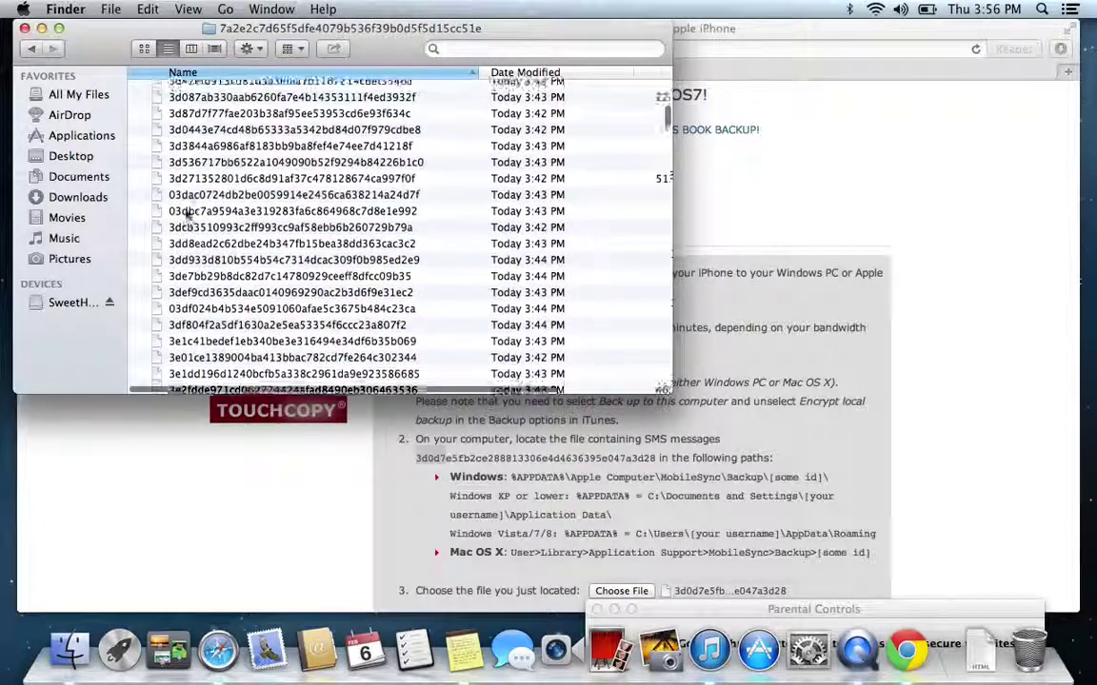
{"action": "scroll", "coordinate": [187, 213], "scroll_direction": "up", "scroll_amount": 5}
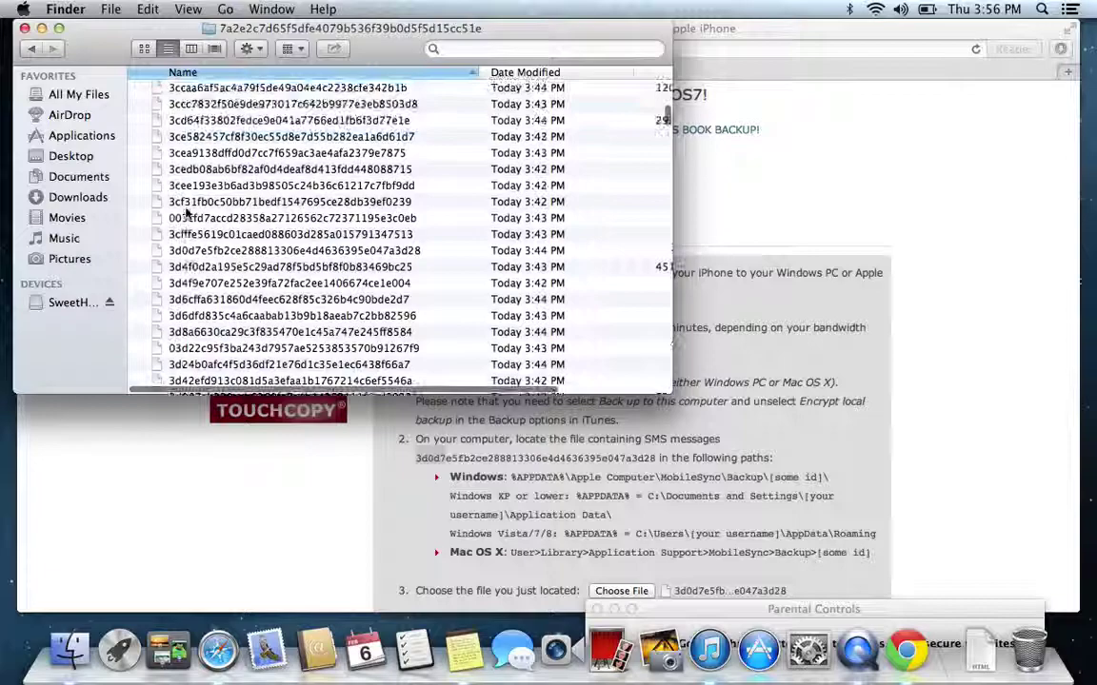
{"action": "scroll", "coordinate": [186, 213], "scroll_direction": "up", "scroll_amount": 4}
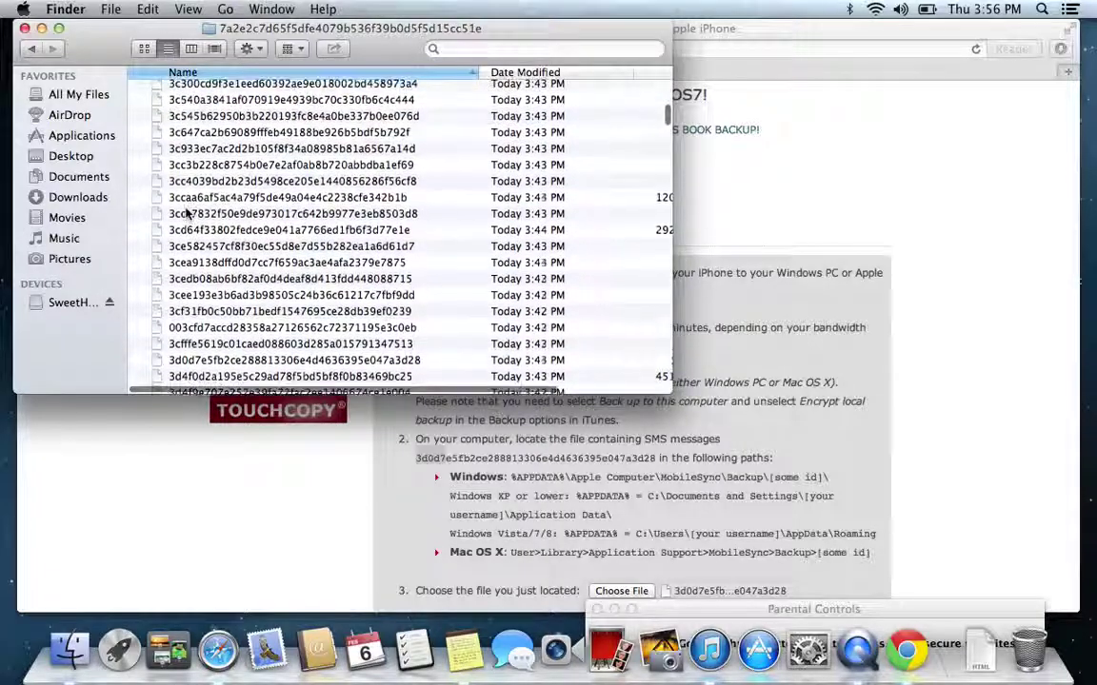
{"action": "scroll", "coordinate": [186, 214], "scroll_direction": "up", "scroll_amount": 8}
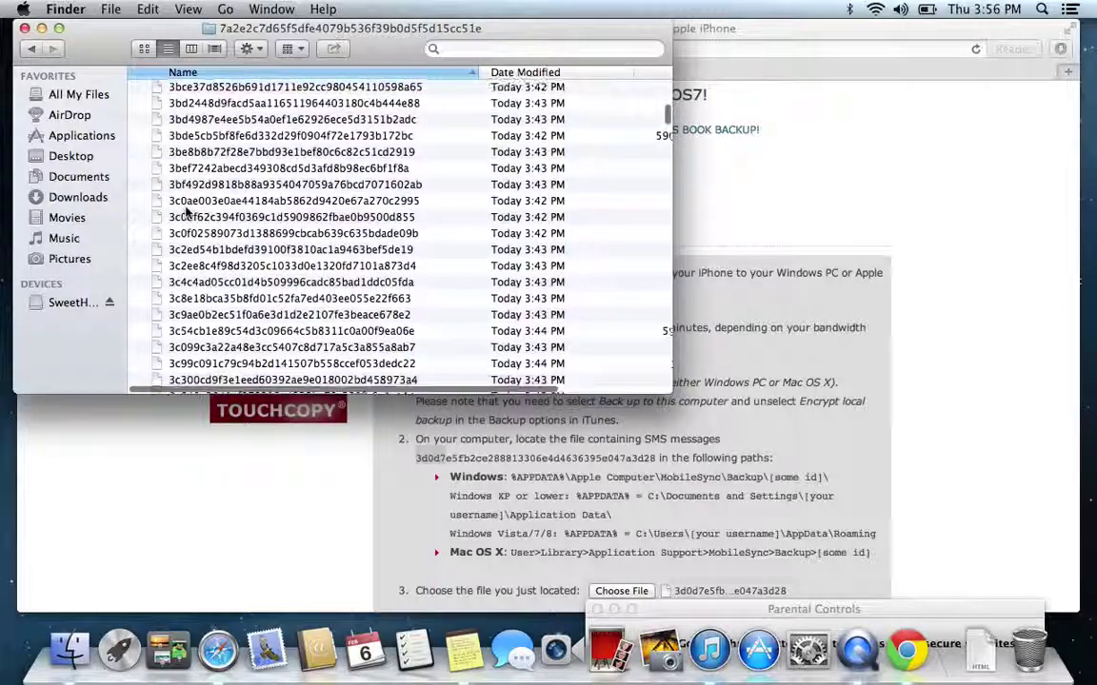
{"action": "scroll", "coordinate": [187, 213], "scroll_direction": "down", "scroll_amount": 10}
{"action": "scroll", "coordinate": [187, 214], "scroll_direction": "down", "scroll_amount": 5}
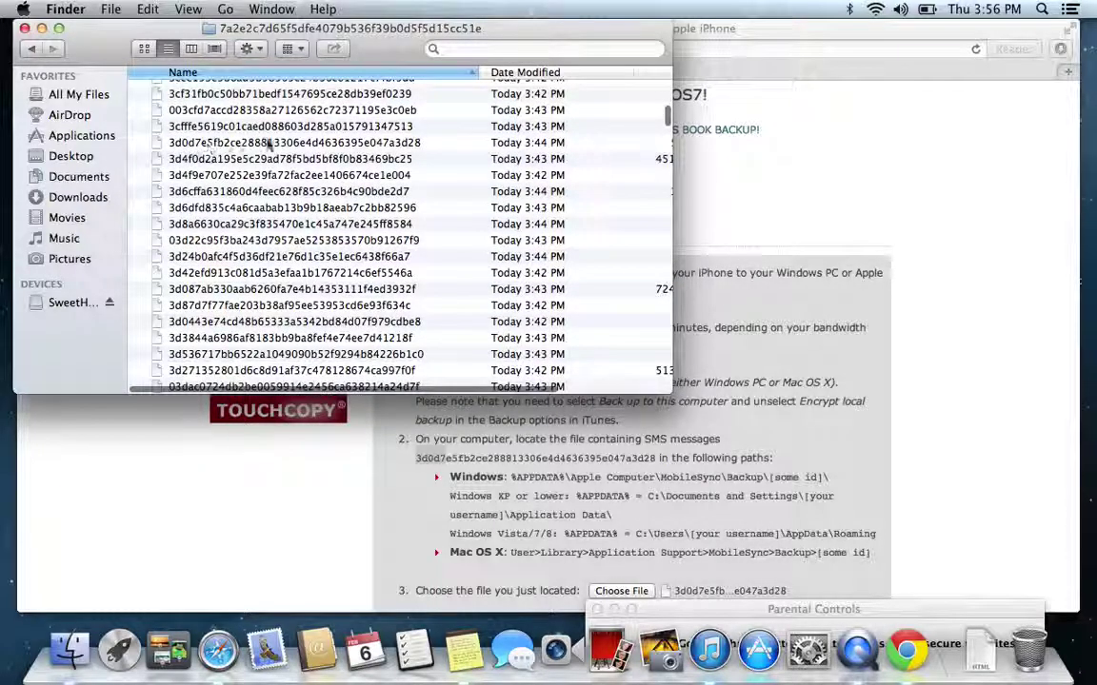
{"action": "left_click", "coordinate": [399, 144]}
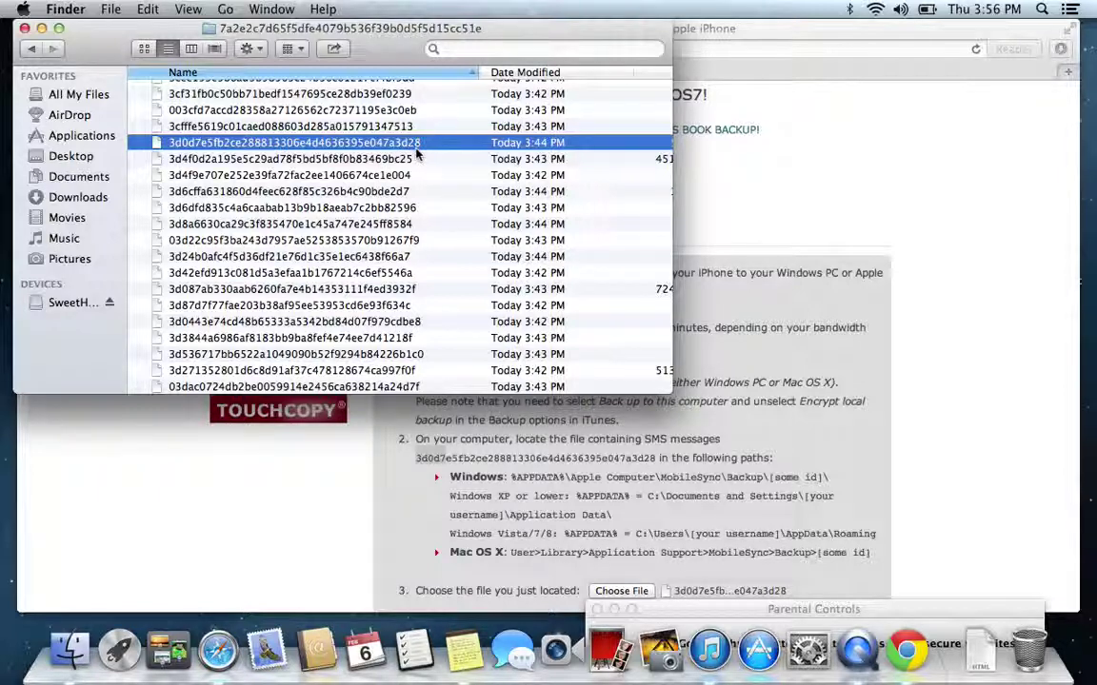
Step: Copy the selected SMS file to the Desktop folder, replacing the existing file of the same name
{"action": "right_click", "coordinate": [358, 145]}
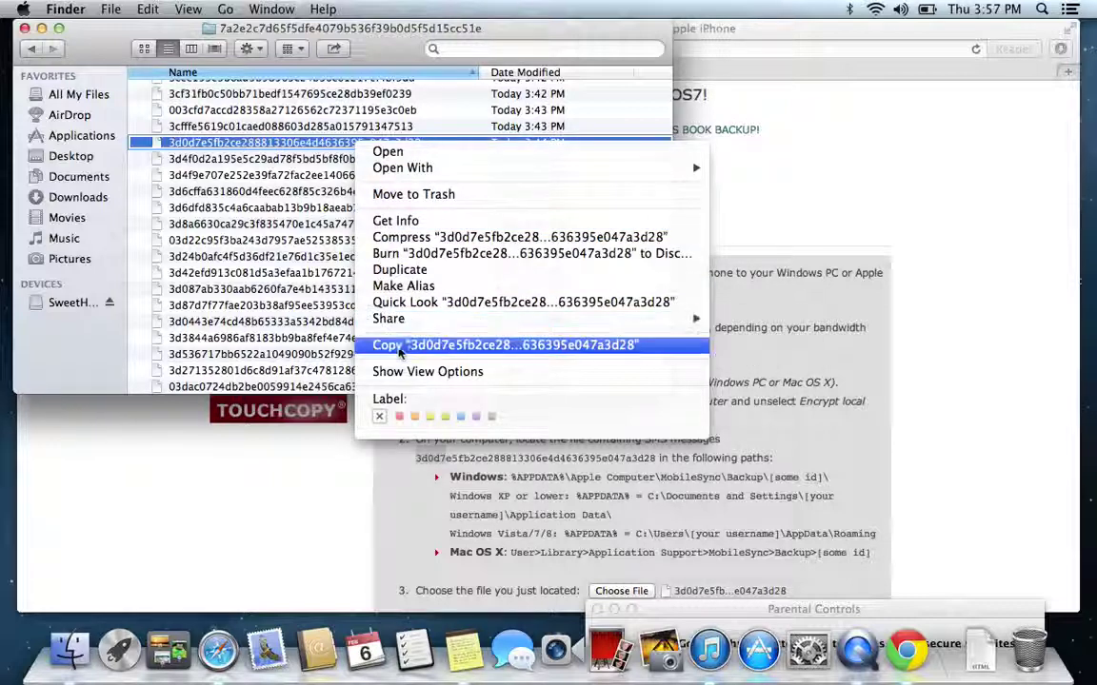
{"action": "left_click", "coordinate": [438, 347]}
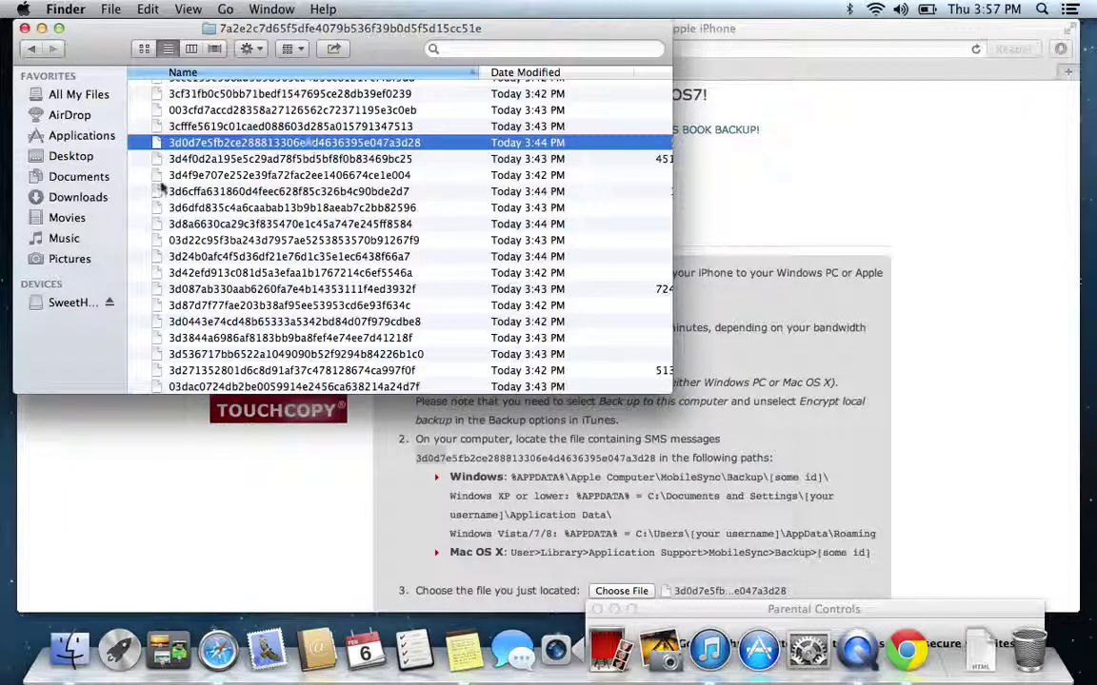
{"action": "left_click", "coordinate": [78, 156]}
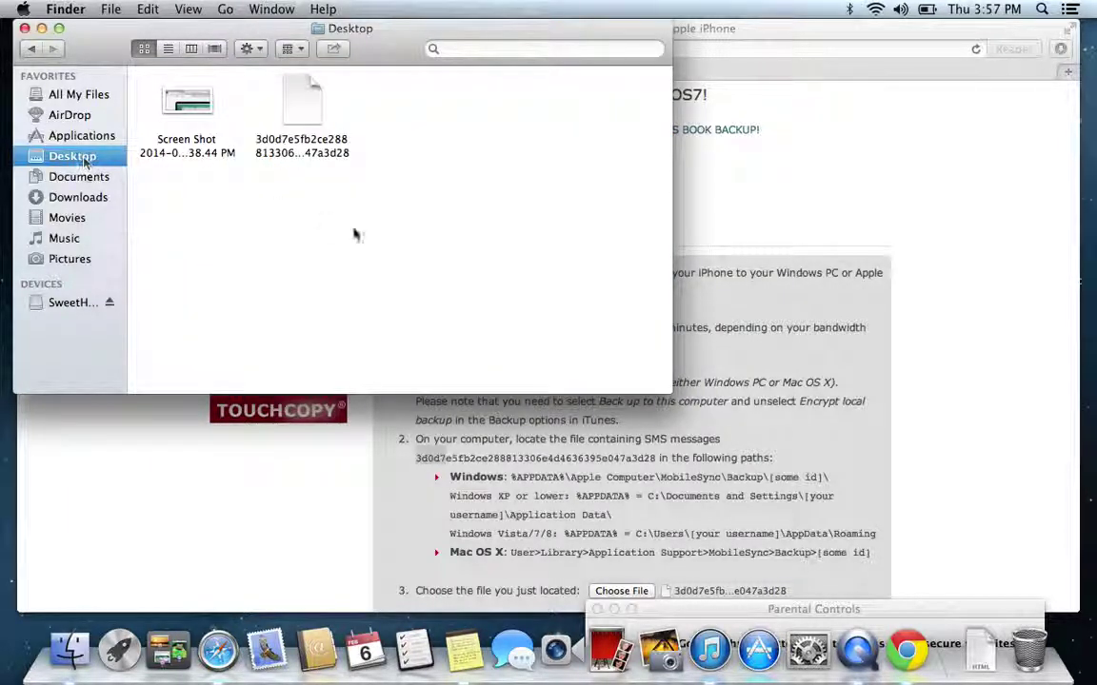
{"action": "right_click", "coordinate": [317, 227]}
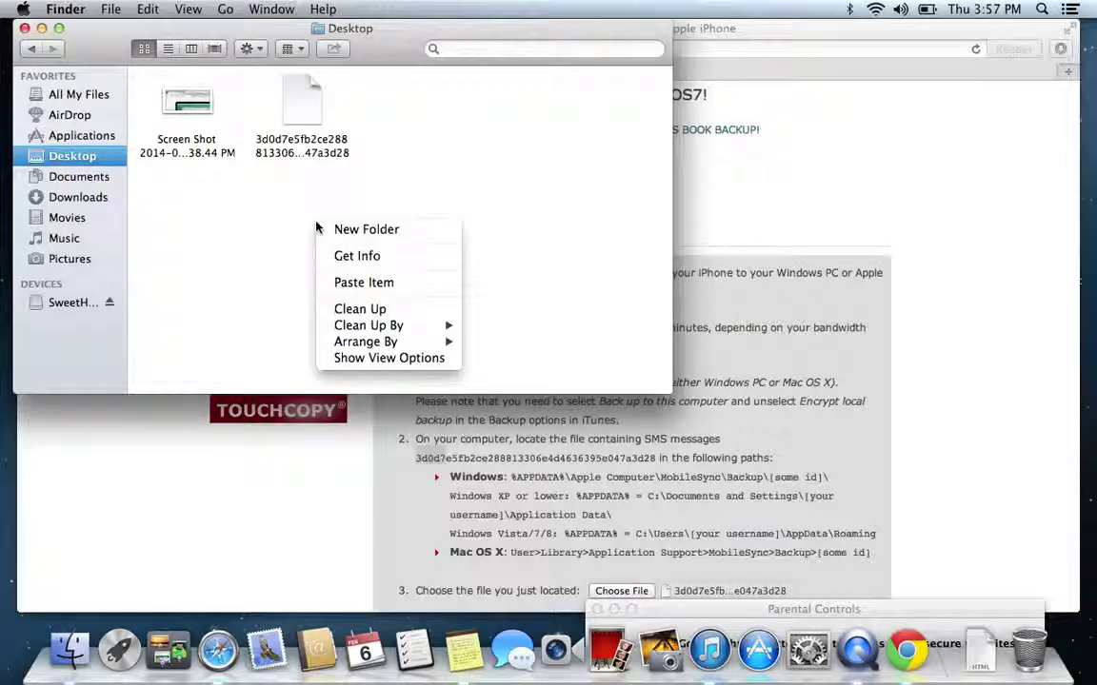
{"action": "left_click", "coordinate": [380, 282]}
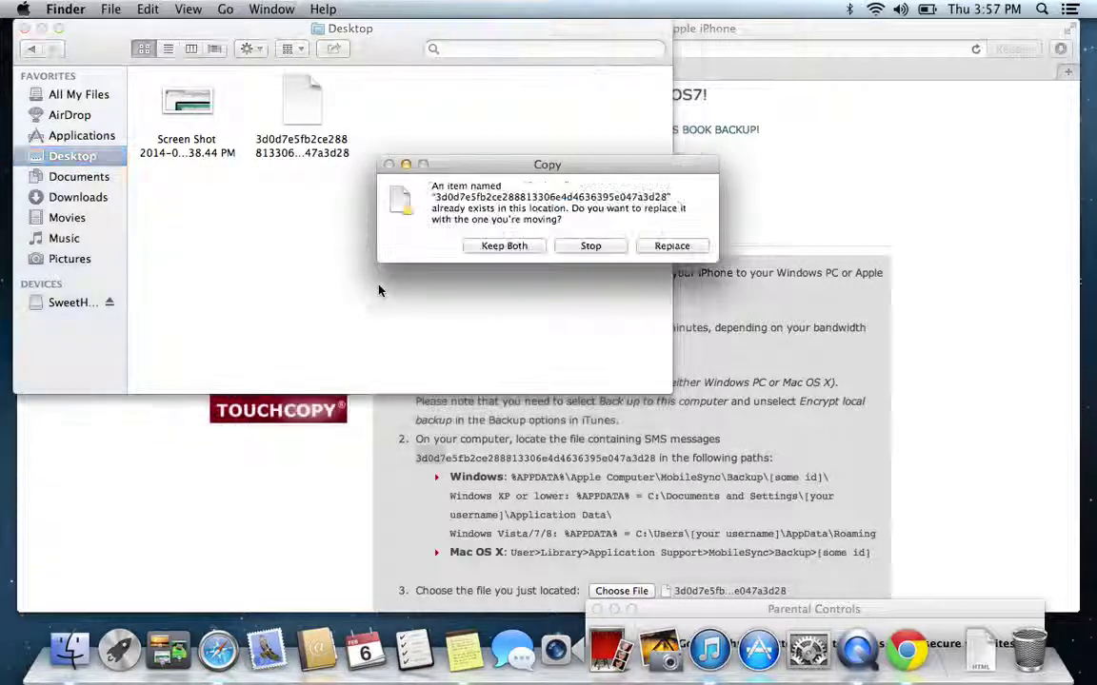
{"action": "left_click", "coordinate": [673, 246]}
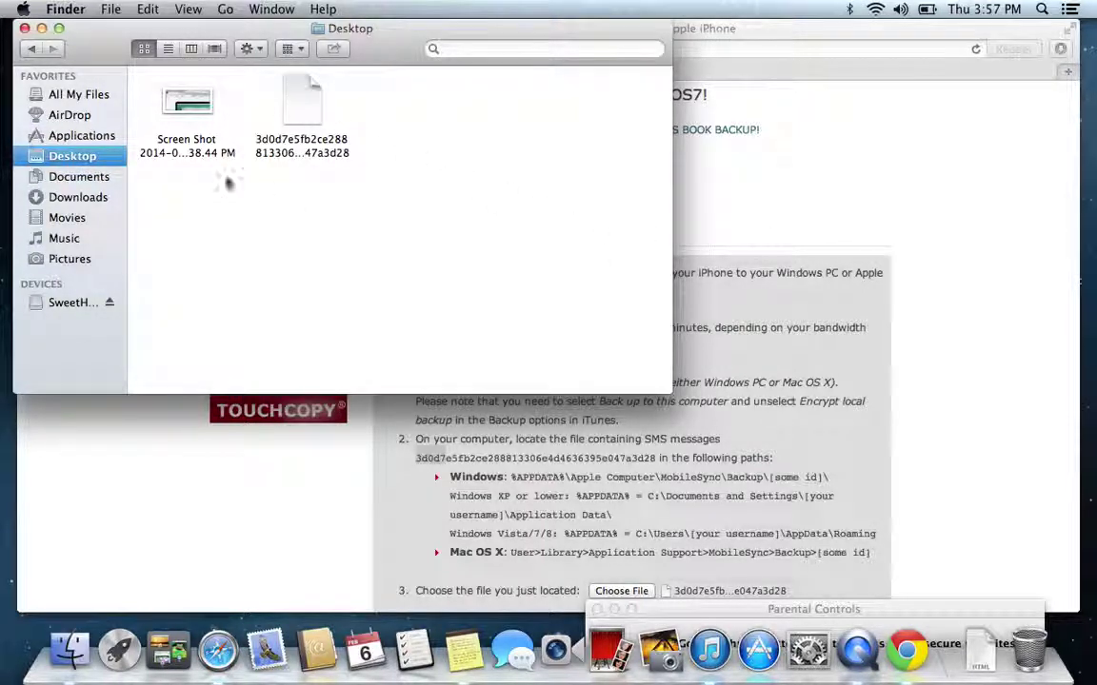
Step: Back on iphone-sms.com in Safari, choose the 3d0d7e5fb2ce288813306e4d4636395e047a3d28 file from the Desktop and submit the form with HTML output
{"action": "left_click", "coordinate": [867, 226]}
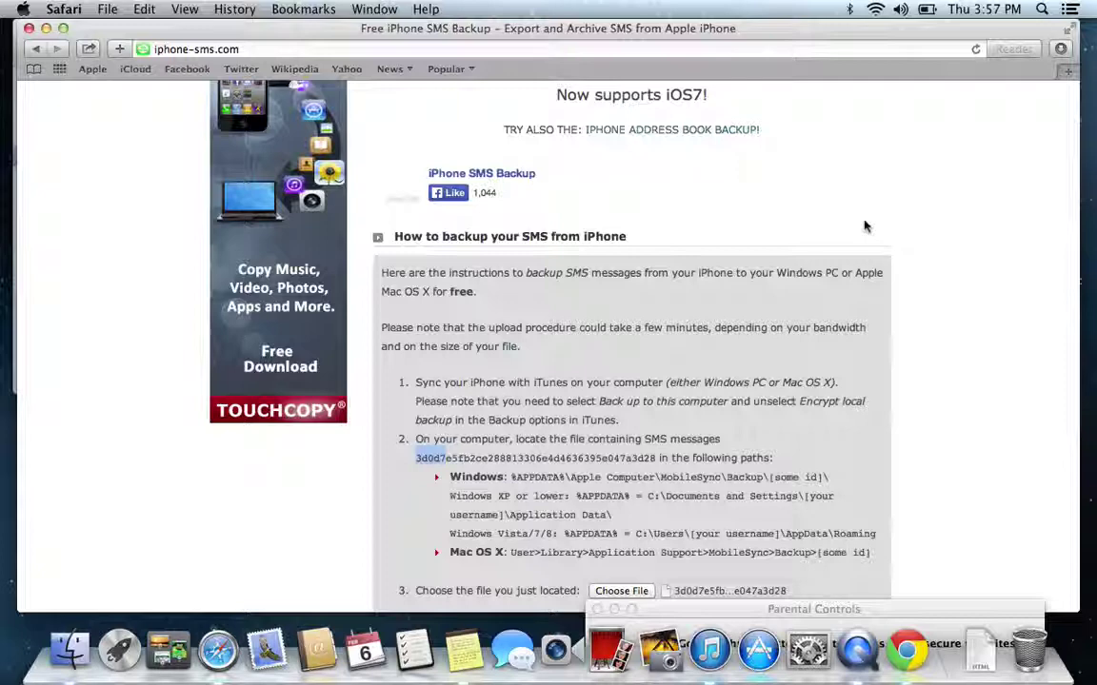
{"action": "scroll", "coordinate": [707, 357], "scroll_direction": "down", "scroll_amount": 1}
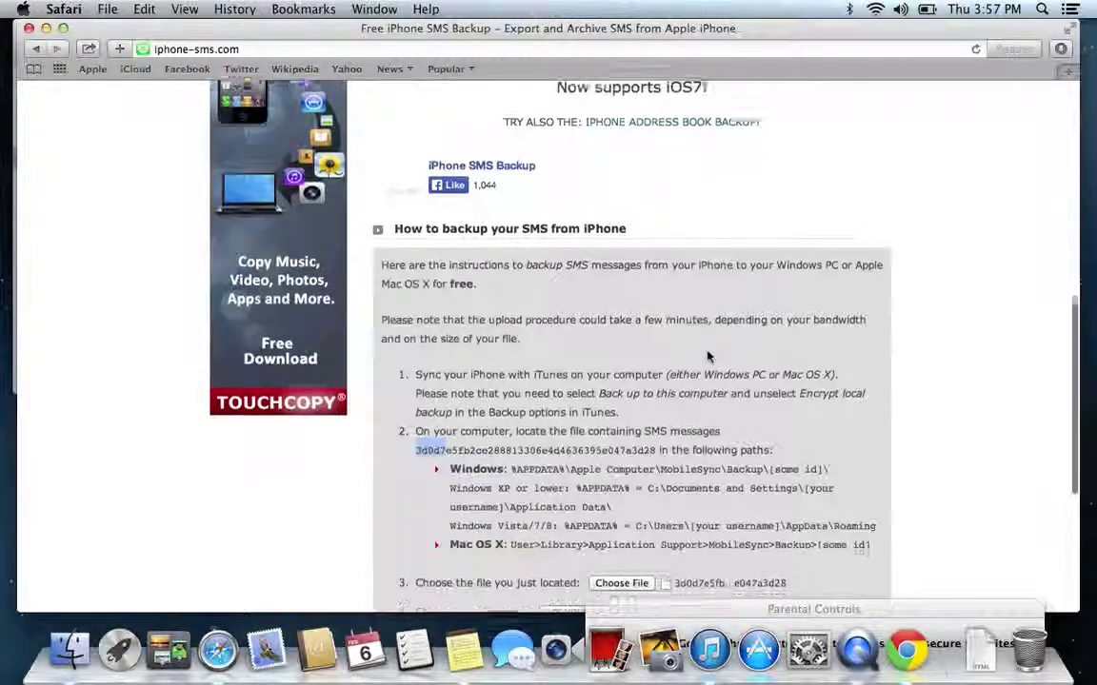
{"action": "scroll", "coordinate": [708, 357], "scroll_direction": "down", "scroll_amount": 10}
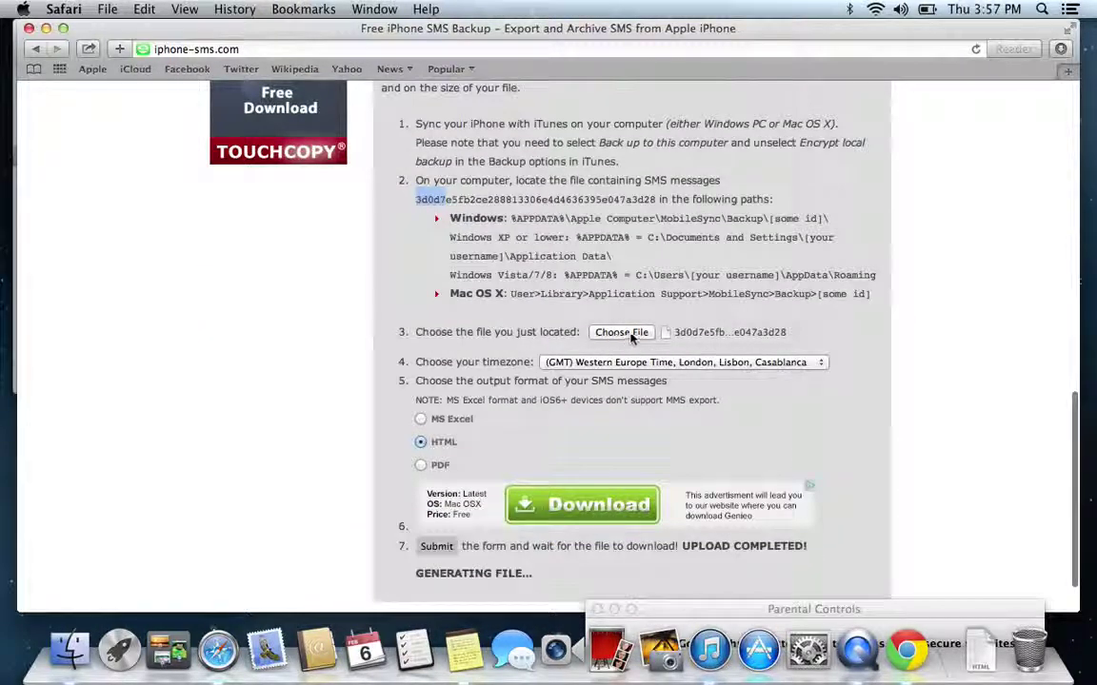
{"action": "left_click", "coordinate": [629, 334]}
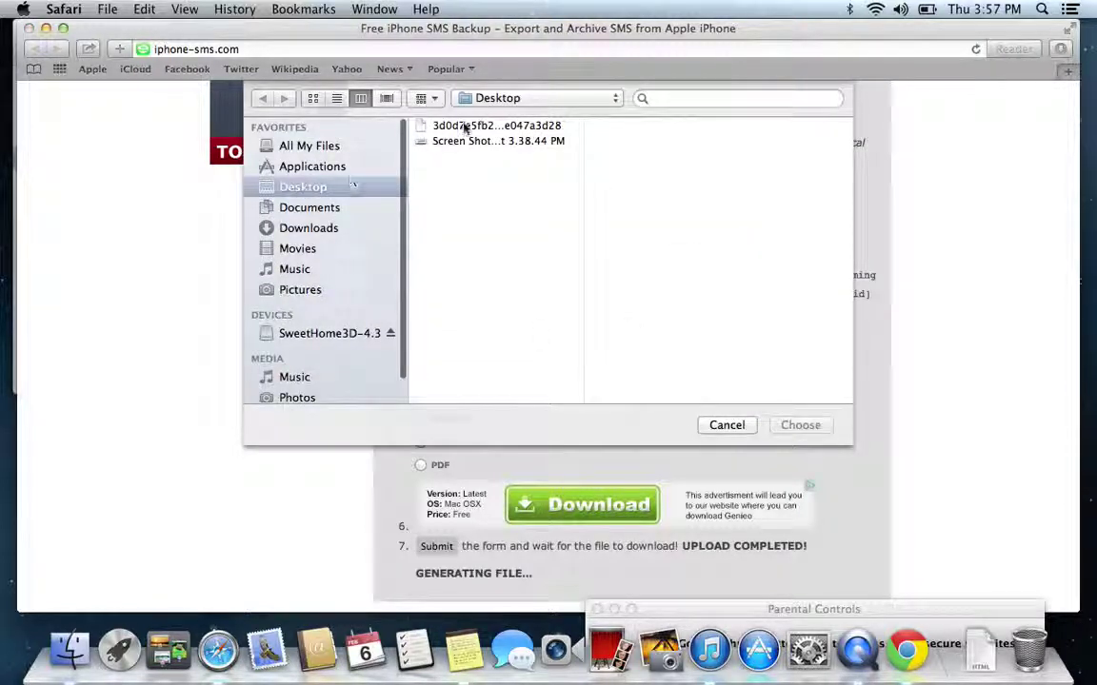
{"action": "left_click", "coordinate": [465, 128]}
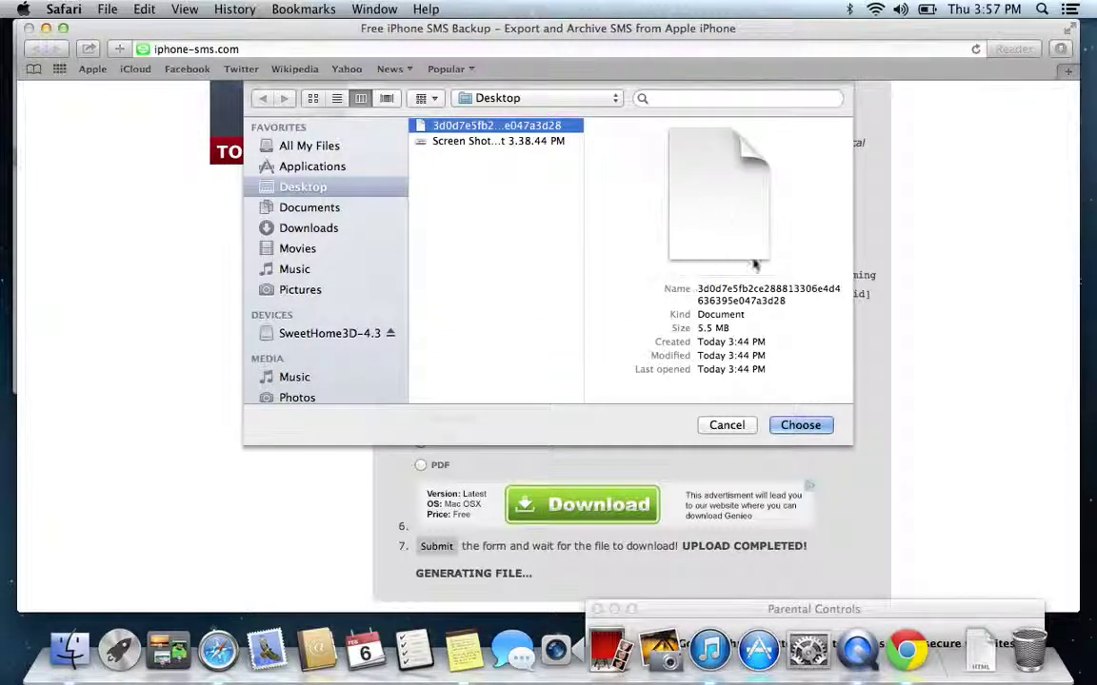
{"action": "left_click", "coordinate": [801, 426]}
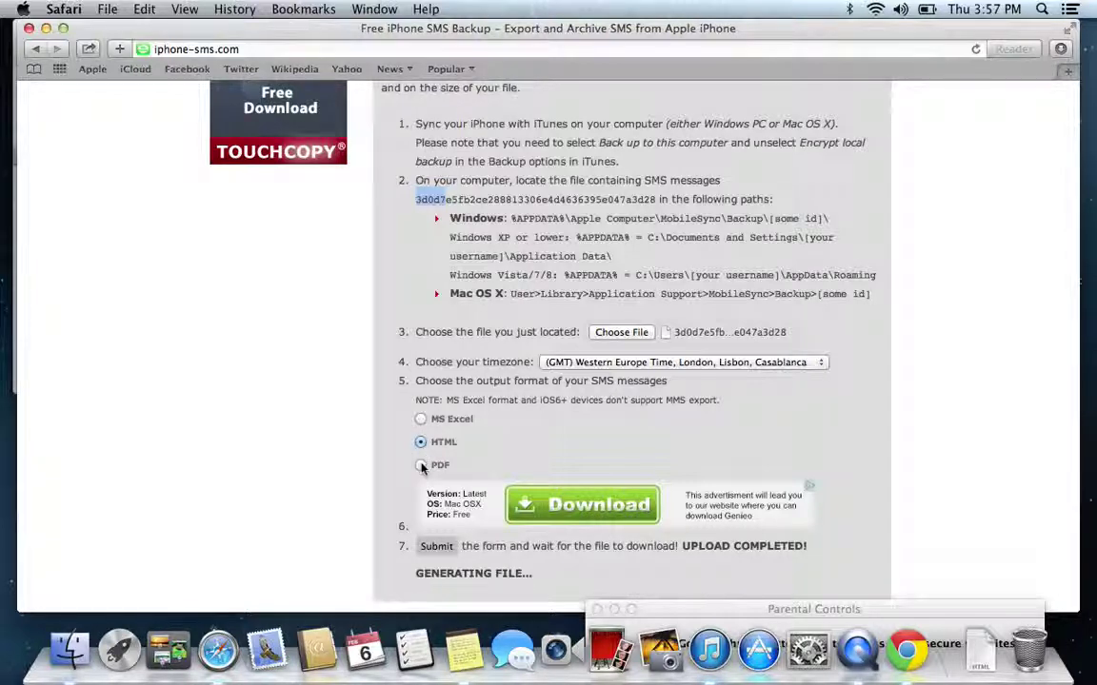
{"action": "scroll", "coordinate": [943, 387], "scroll_direction": "down", "scroll_amount": 3}
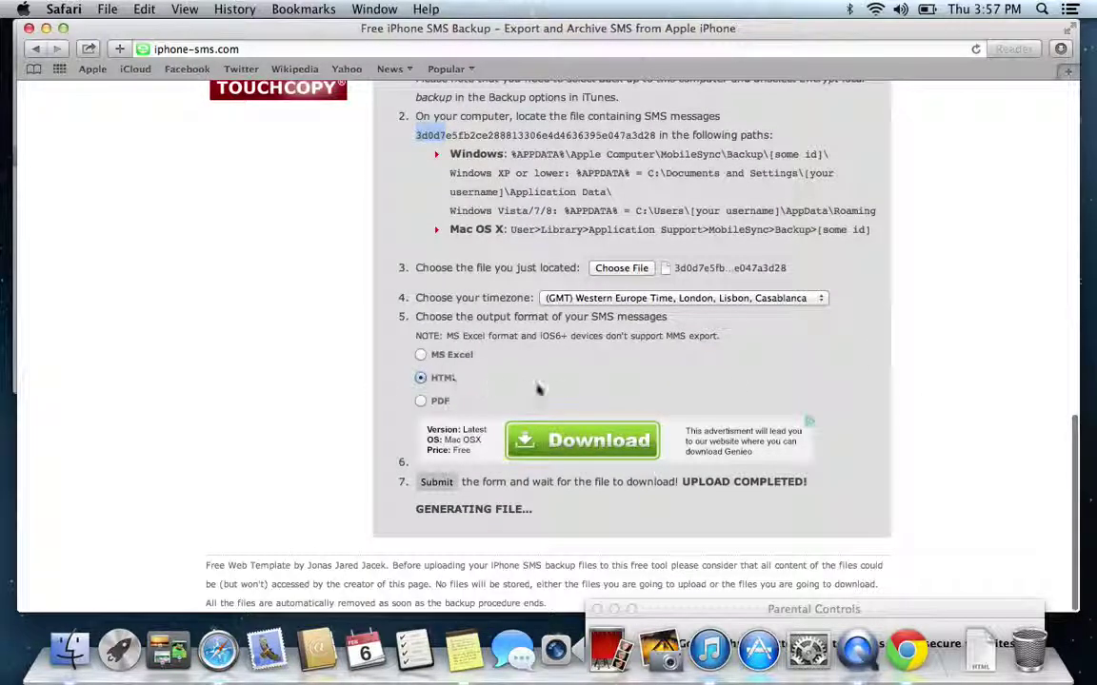
{"action": "left_click", "coordinate": [437, 483]}
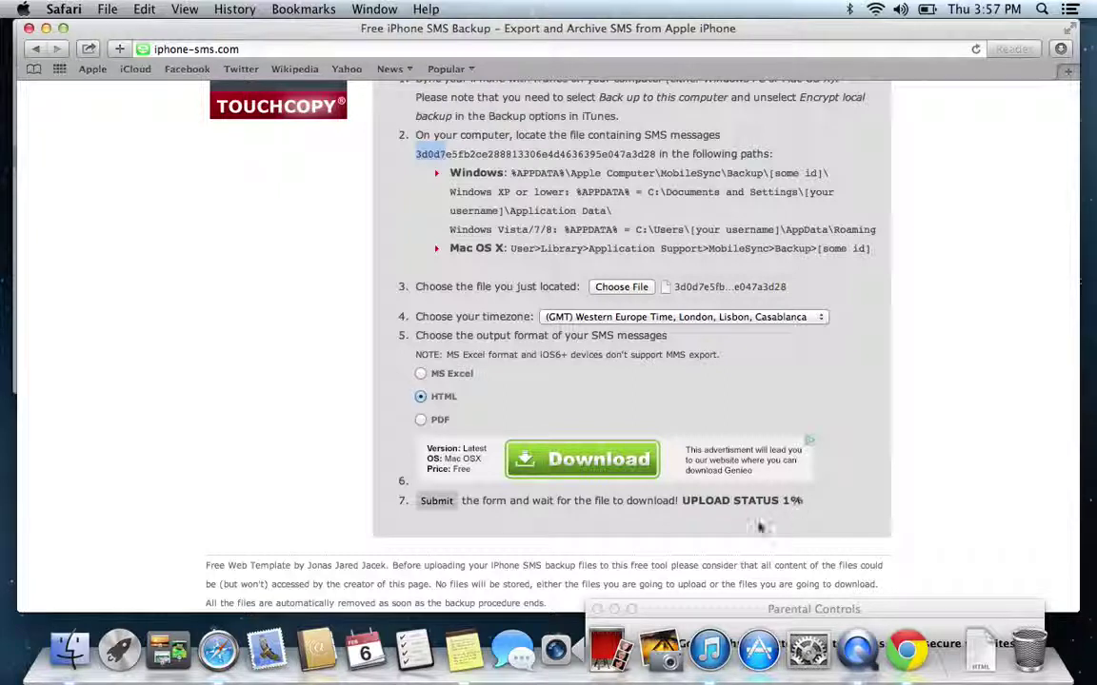
Step: Check the downloaded files for iphone_sms.html while the upload is running
{"action": "left_click", "coordinate": [982, 655]}
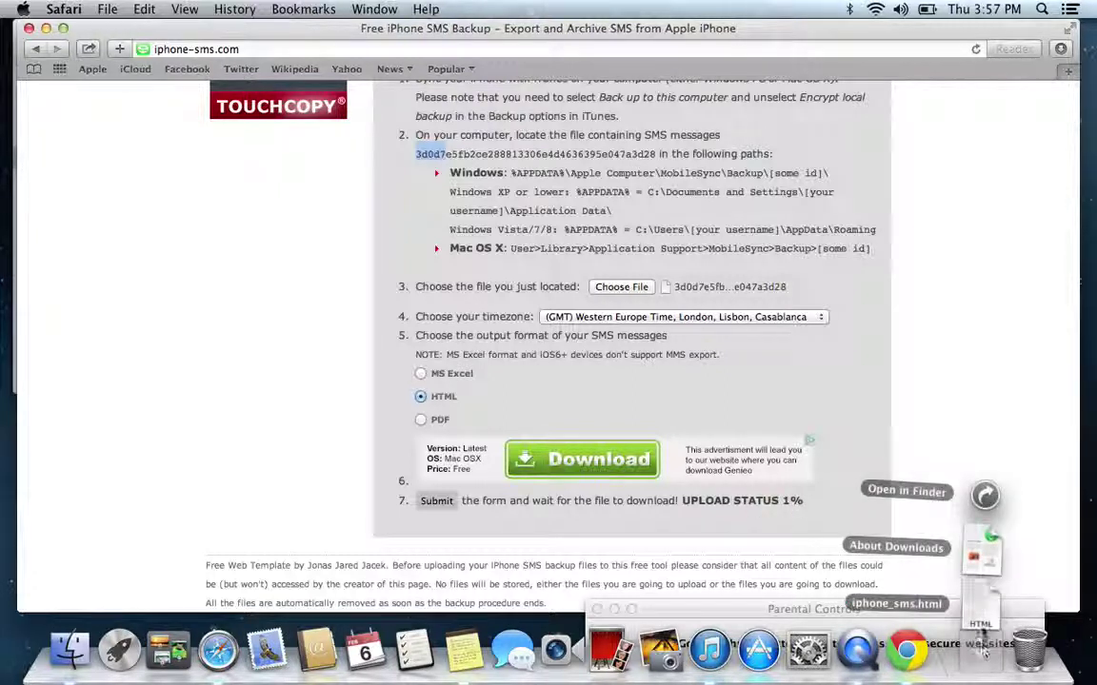
{"action": "left_click", "coordinate": [979, 659]}
{"action": "left_click", "coordinate": [976, 655]}
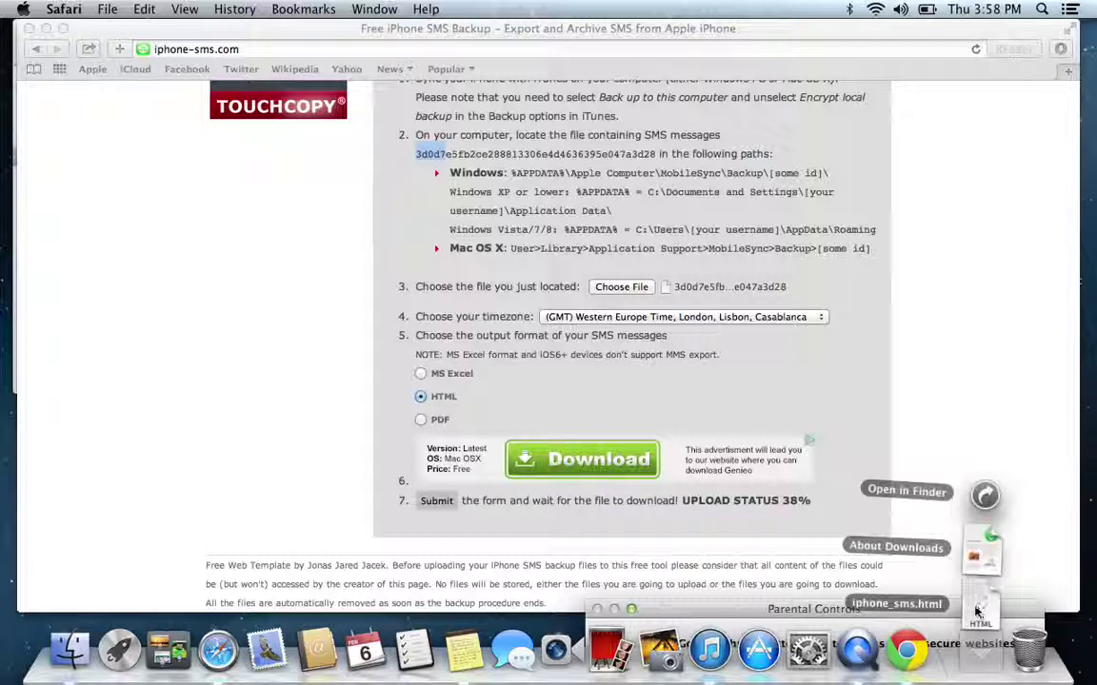
{"action": "left_click", "coordinate": [888, 399]}
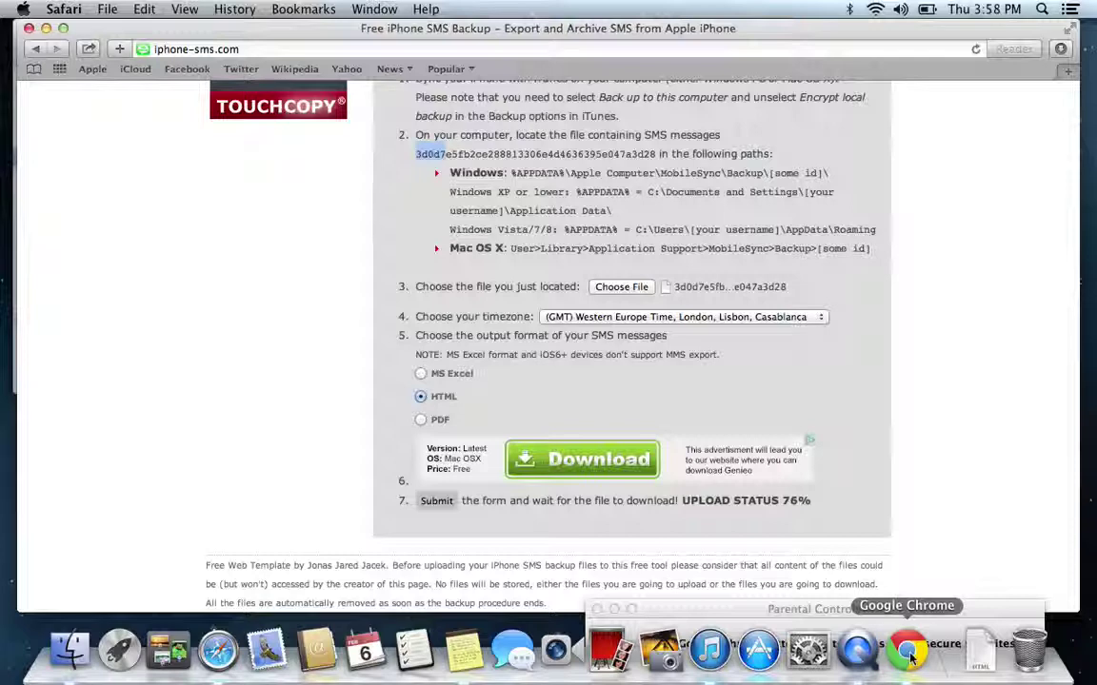
Step: Switch to Google Chrome, look through the exported text messages in iphone_sms.html, and return to the Safari page
{"action": "left_click", "coordinate": [909, 653]}
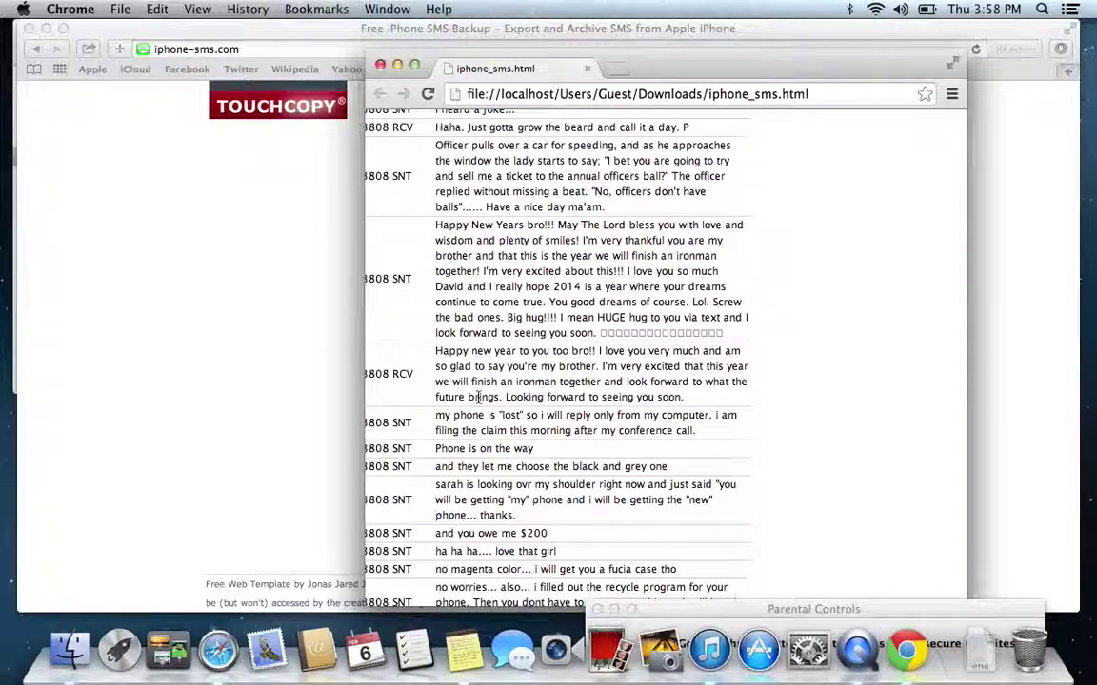
{"action": "scroll", "coordinate": [479, 398], "scroll_direction": "down", "scroll_amount": 20}
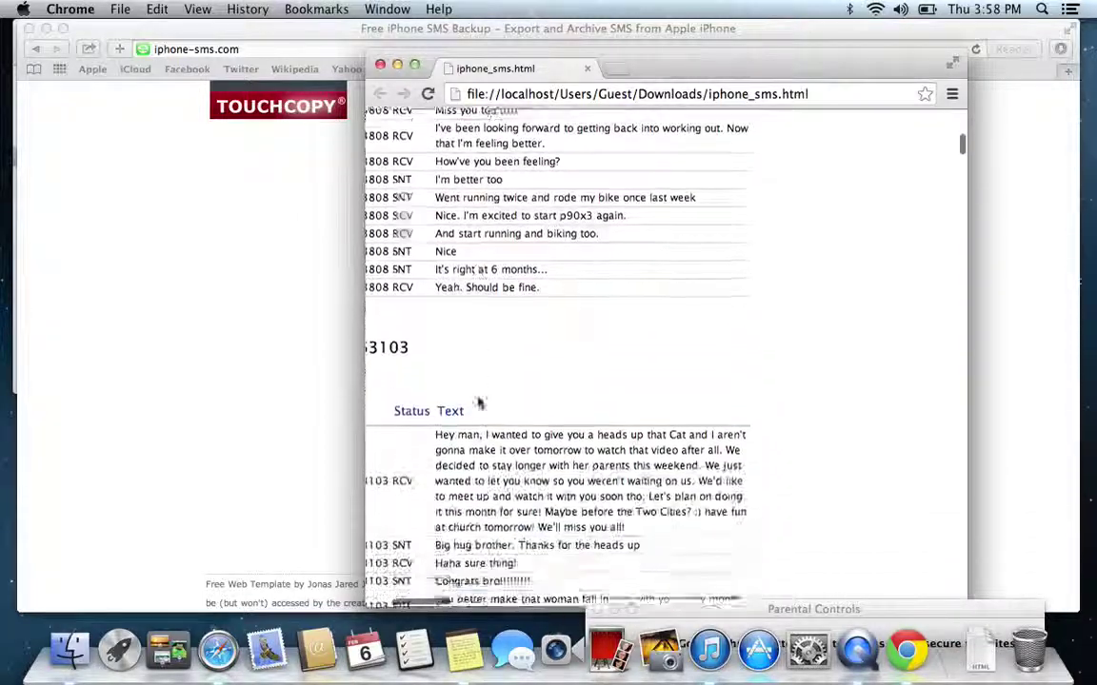
{"action": "scroll", "coordinate": [479, 404], "scroll_direction": "down", "scroll_amount": 20}
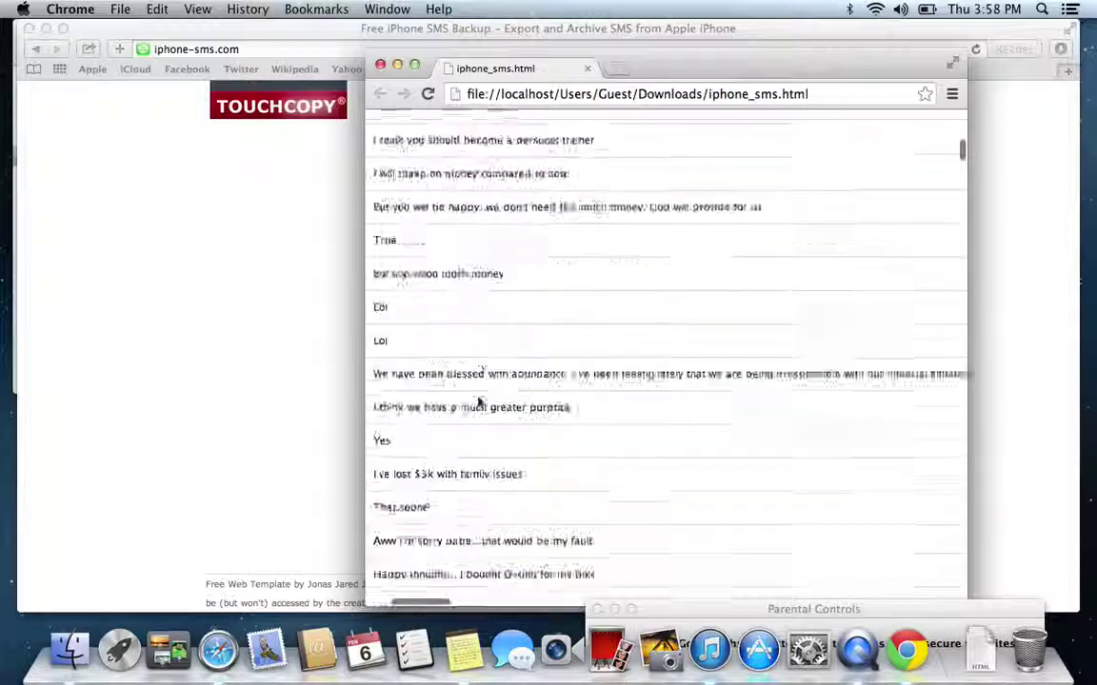
{"action": "scroll", "coordinate": [479, 403], "scroll_direction": "down", "scroll_amount": 20}
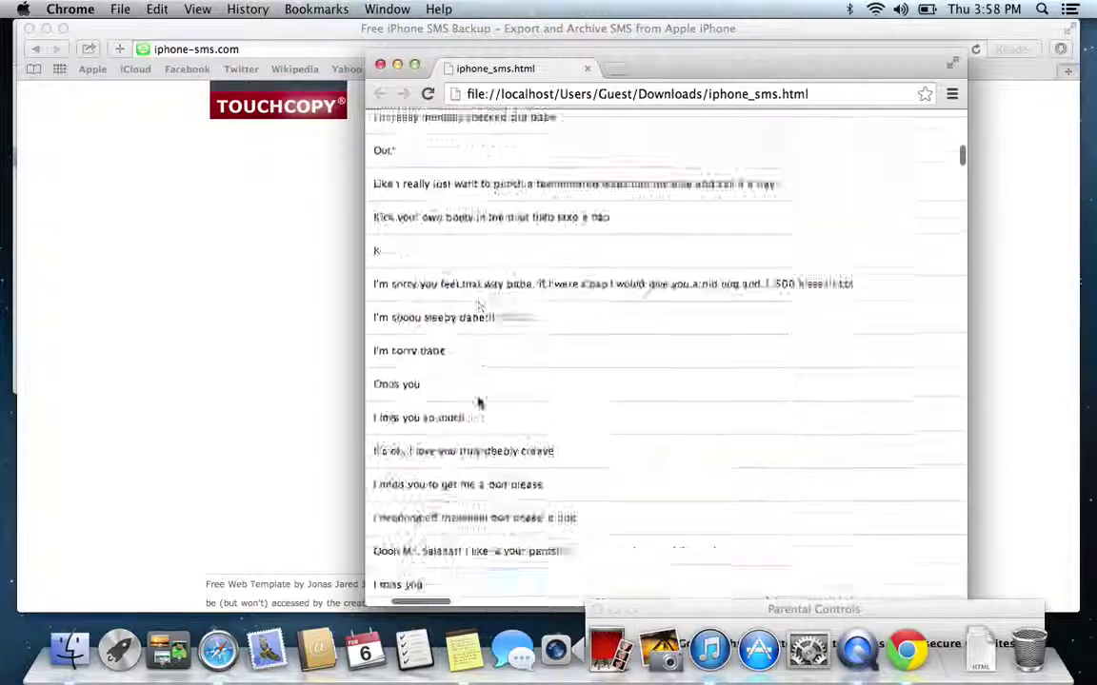
{"action": "scroll", "coordinate": [479, 403], "scroll_direction": "down", "scroll_amount": 20}
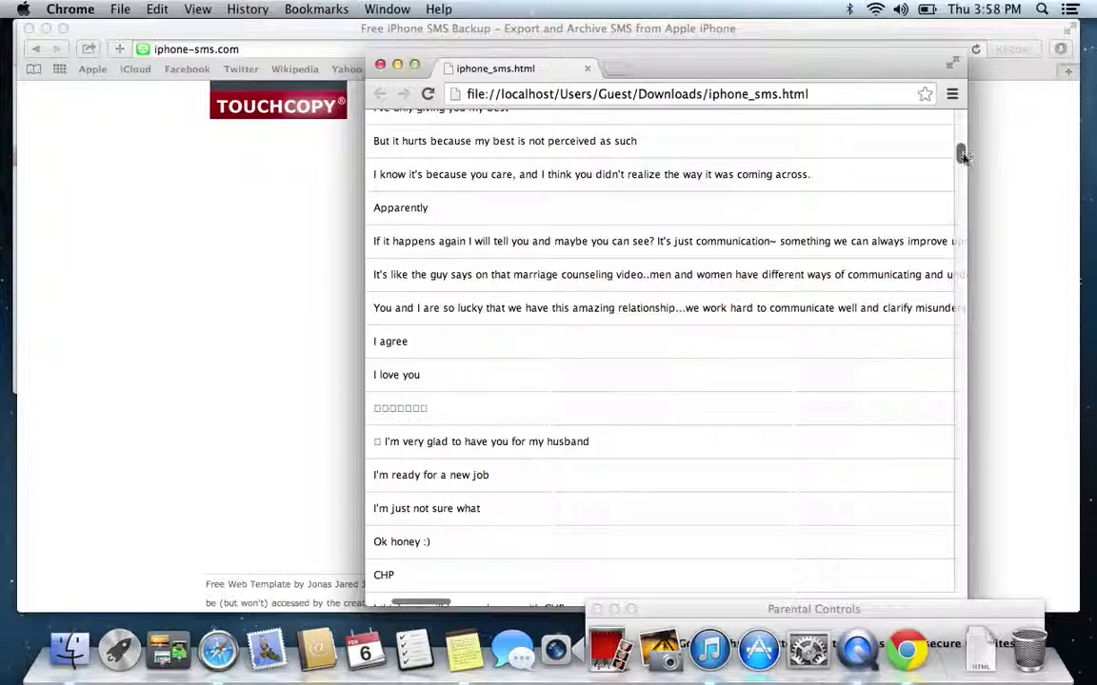
{"action": "left_click_drag", "start_coordinate": [961, 157], "coordinate": [945, 438]}
{"action": "left_click", "coordinate": [44, 327]}
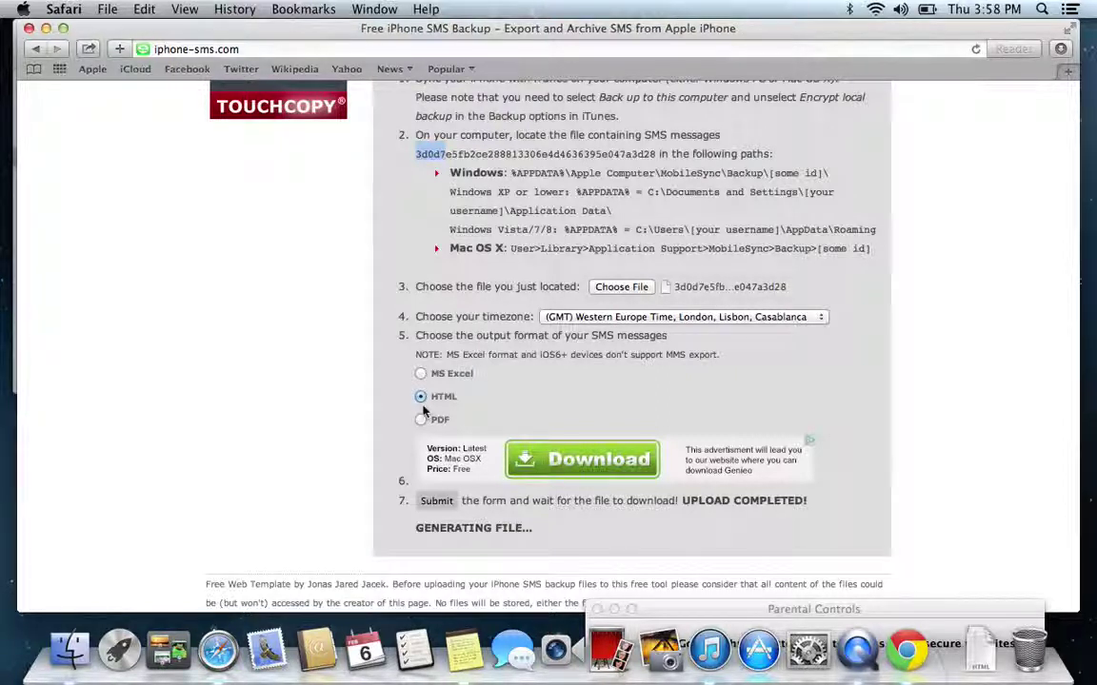
Step: In Finder, go back to the Backup folder that holds the iPhone backup and show its contents as a list
{"action": "left_click", "coordinate": [69, 650]}
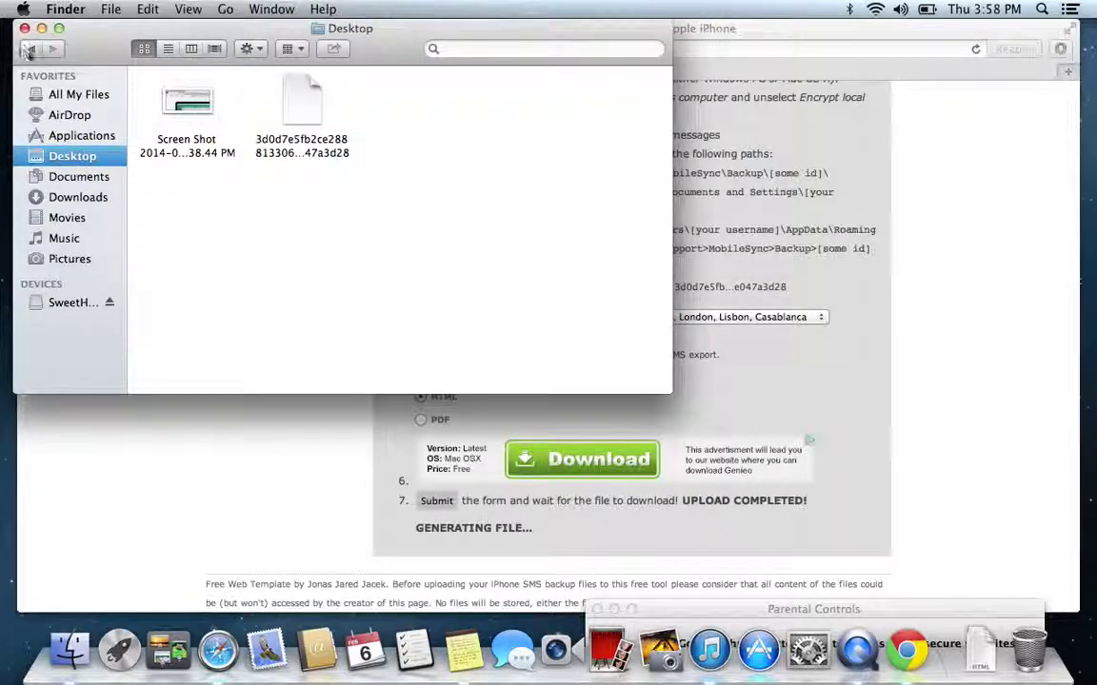
{"action": "left_click", "coordinate": [31, 52]}
{"action": "left_click", "coordinate": [31, 49]}
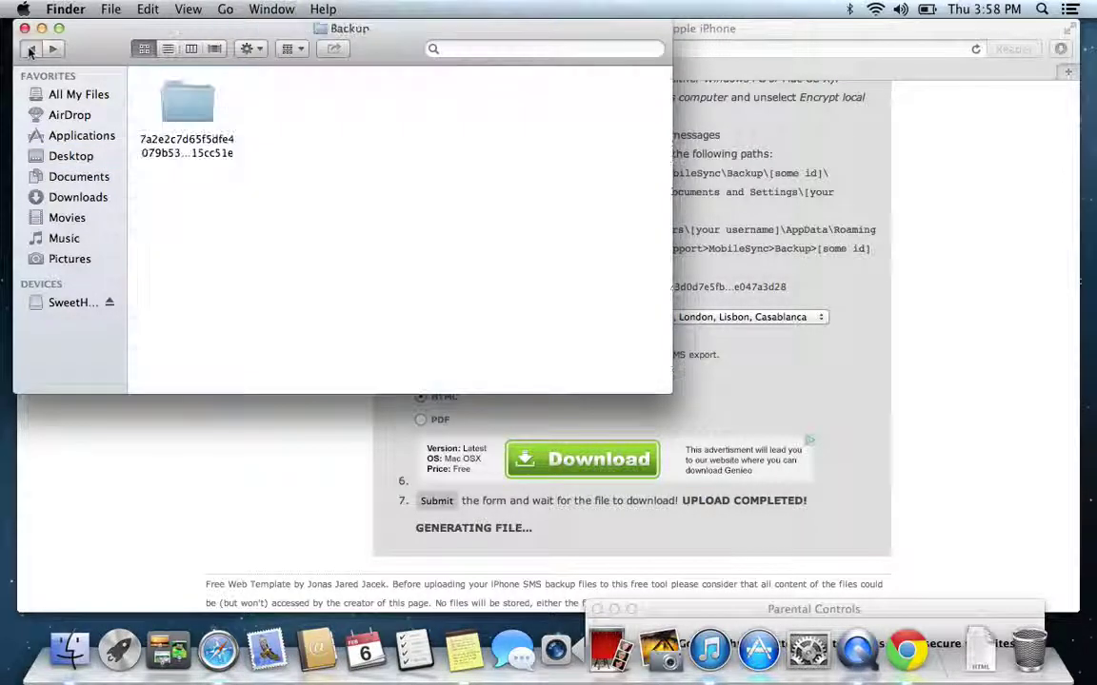
{"action": "left_click", "coordinate": [184, 119]}
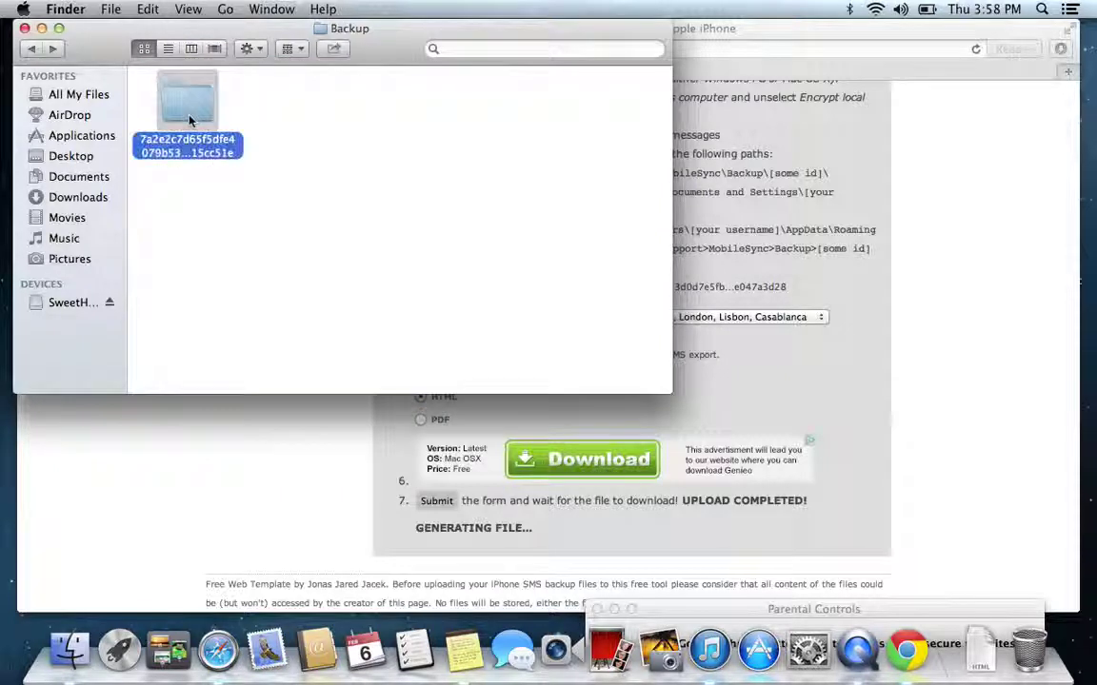
{"action": "left_click", "coordinate": [168, 49]}
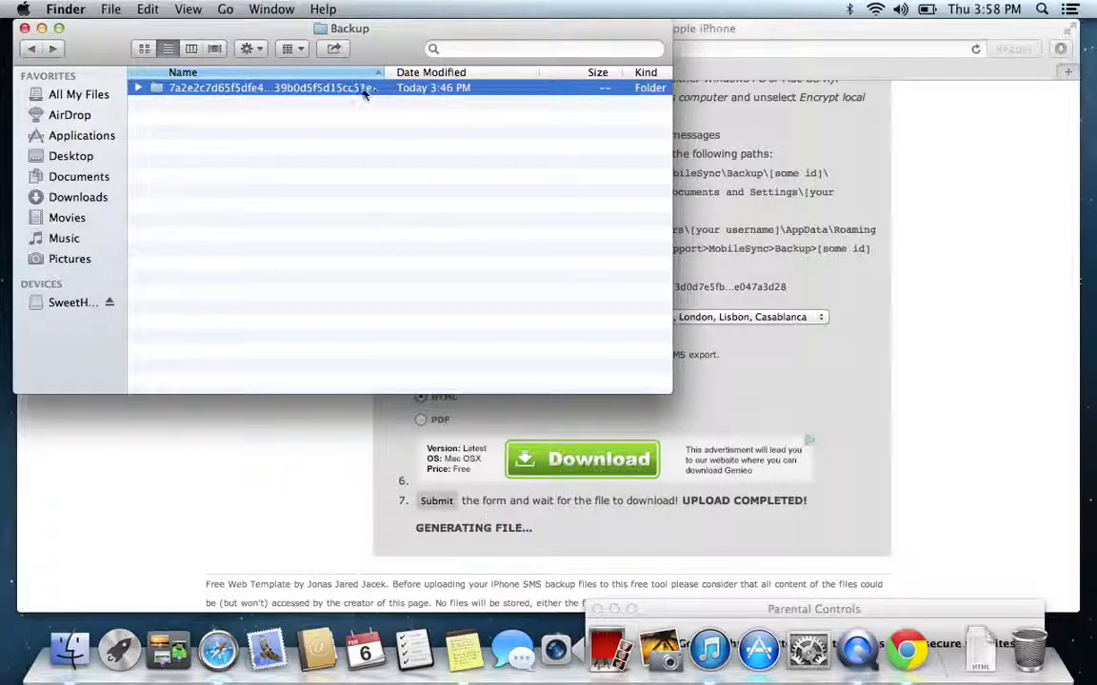
{"action": "left_click", "coordinate": [274, 92]}
{"action": "left_click", "coordinate": [381, 173]}
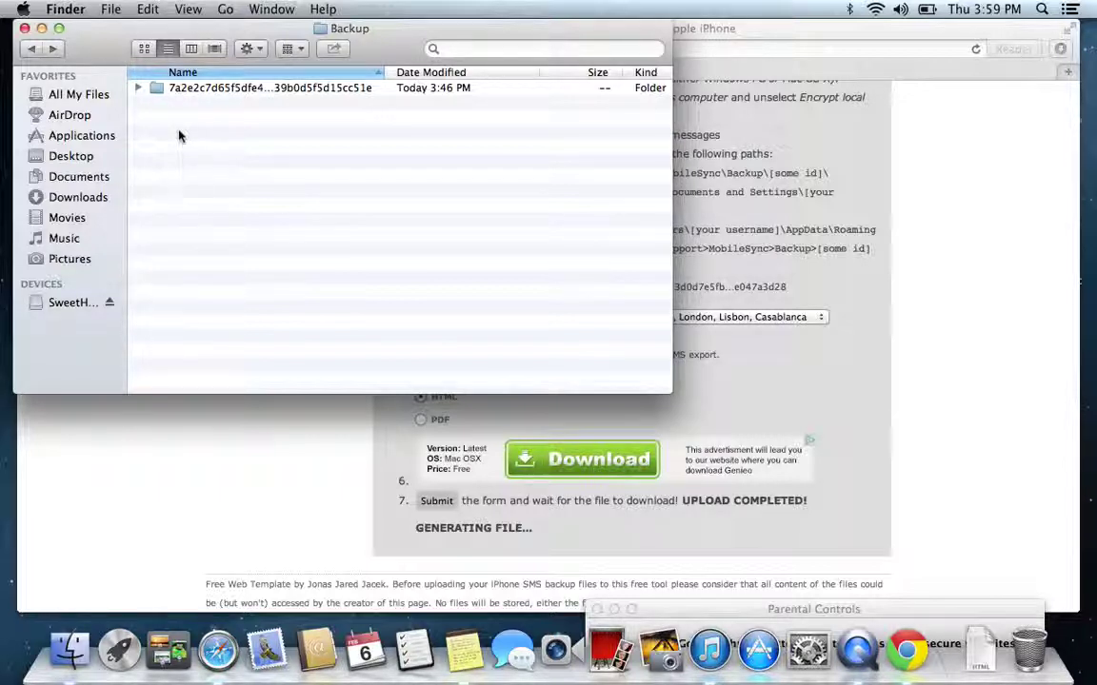
{"action": "left_click", "coordinate": [857, 652]}
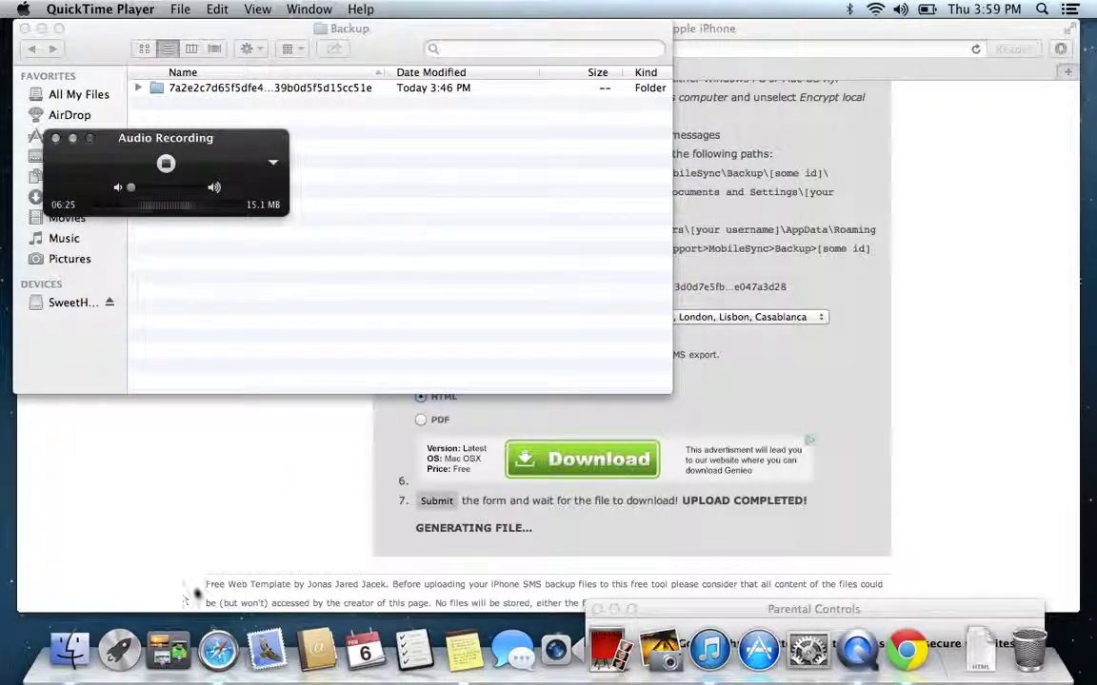